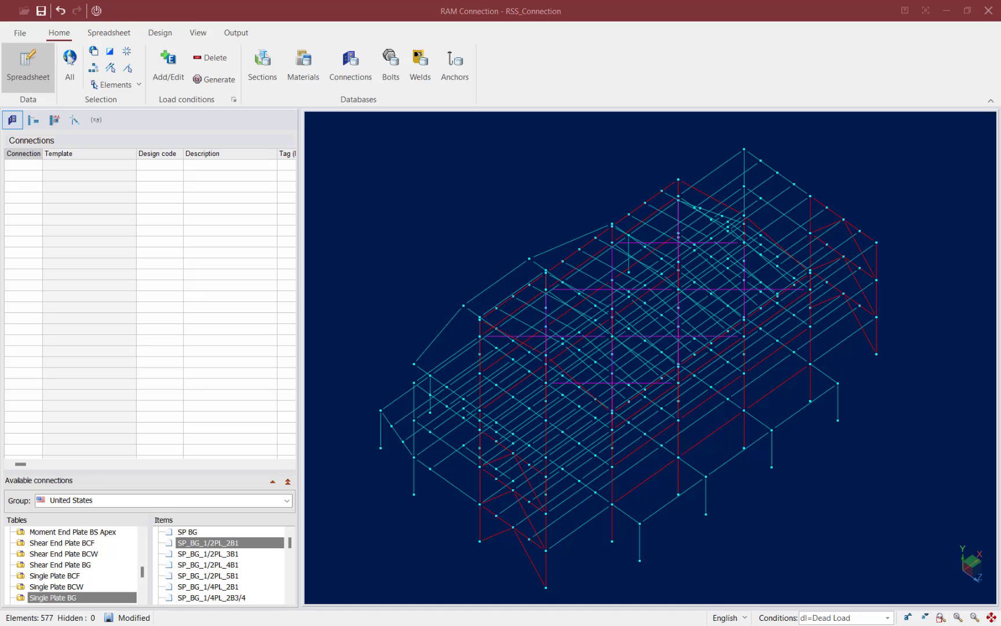
- Isolate the two braced frames at the building's opposite ends by selecting them in plan view, and return to the isometric view
{"action": "right_click", "coordinate": [332, 220]}
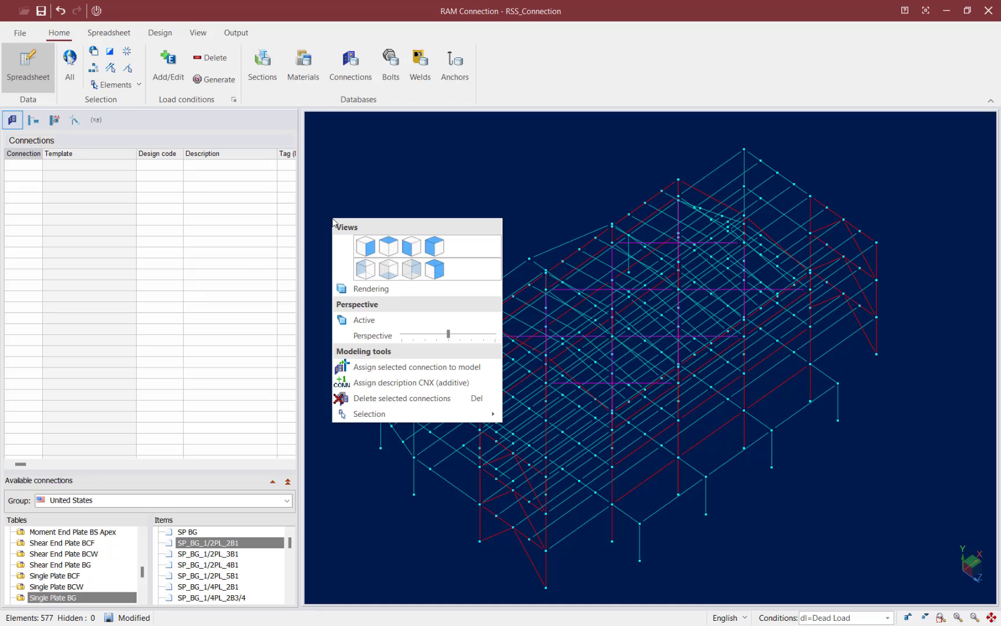
{"action": "left_click", "coordinate": [388, 246]}
{"action": "left_click_drag", "start_coordinate": [877, 498], "coordinate": [847, 399]}
{"action": "left_click_drag", "start_coordinate": [410, 493], "coordinate": [349, 370]}
{"action": "left_click", "coordinate": [94, 52]}
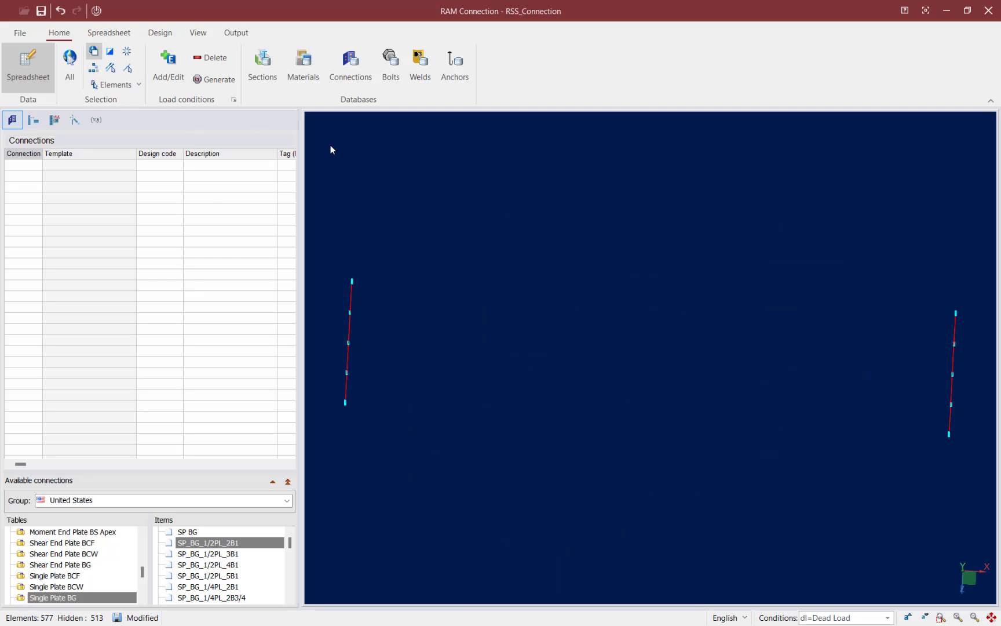
{"action": "right_click", "coordinate": [330, 145]}
{"action": "left_click", "coordinate": [434, 172]}
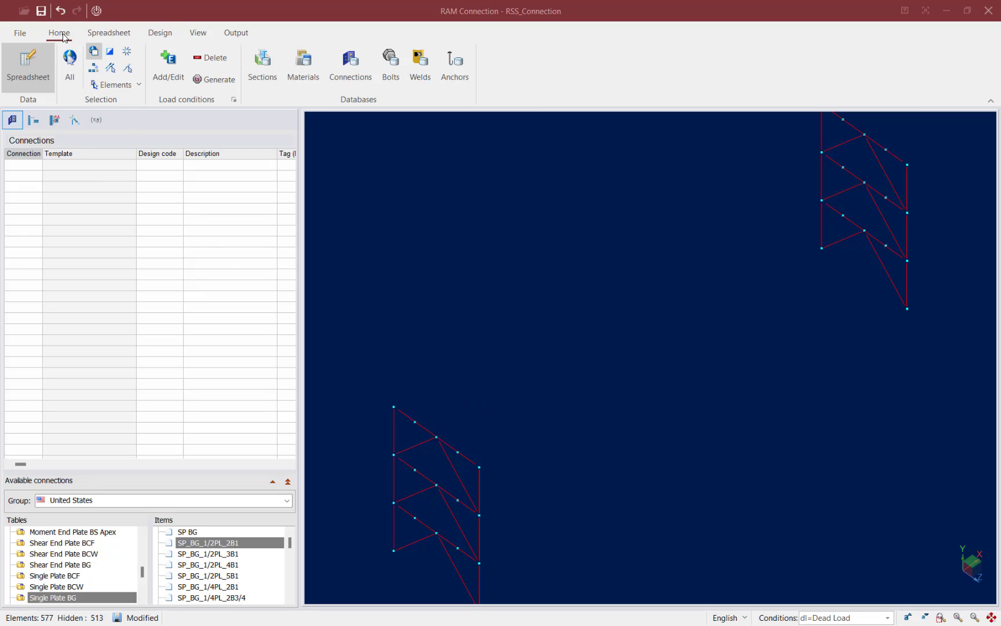
- Select all Column - Beams - Braces joints in the isolated frames
{"action": "left_click", "coordinate": [105, 89]}
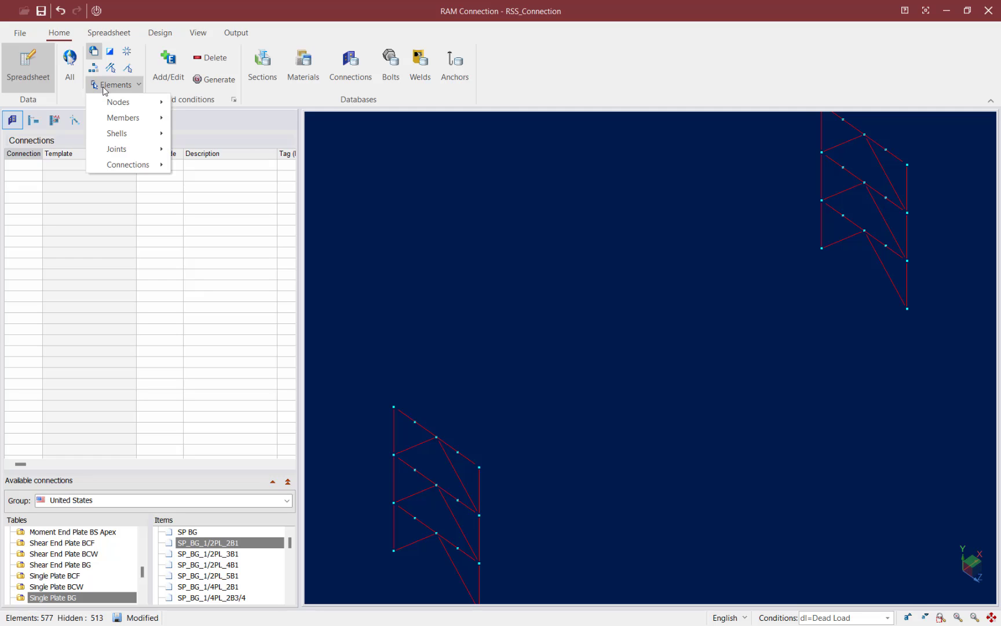
{"action": "mouse_move", "coordinate": [109, 152]}
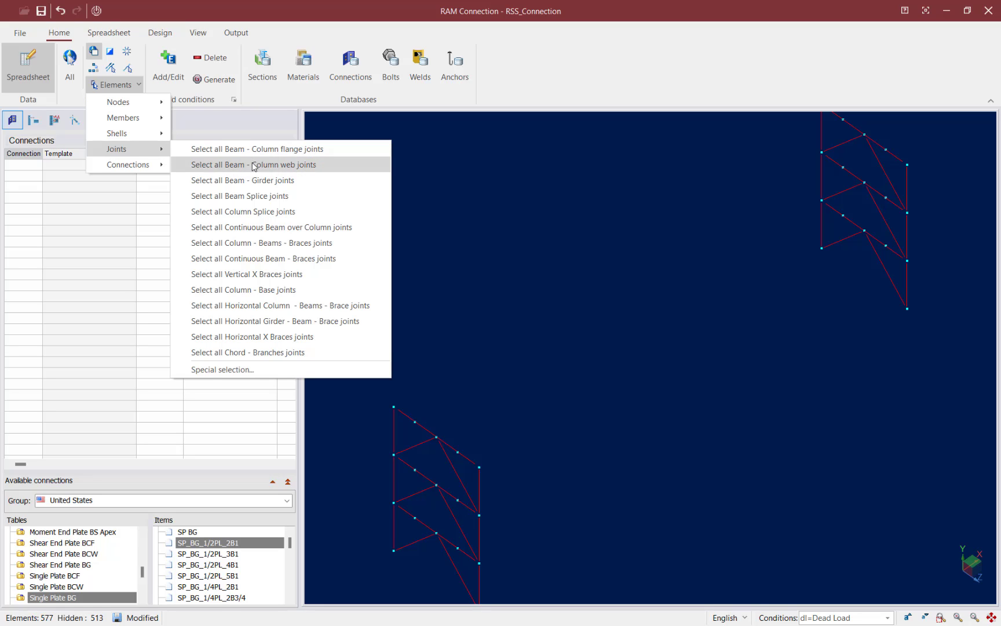
{"action": "left_click", "coordinate": [255, 243]}
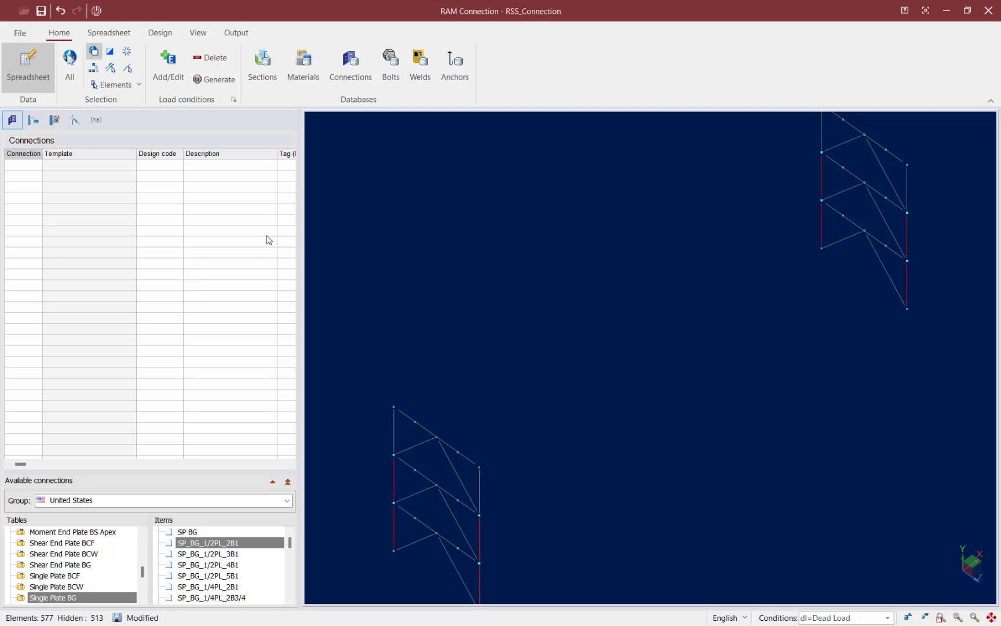
- Assign the CBB_DW directly welded gusset smart connection to the selected joints and review the assignment messages
{"action": "left_click", "coordinate": [159, 35]}
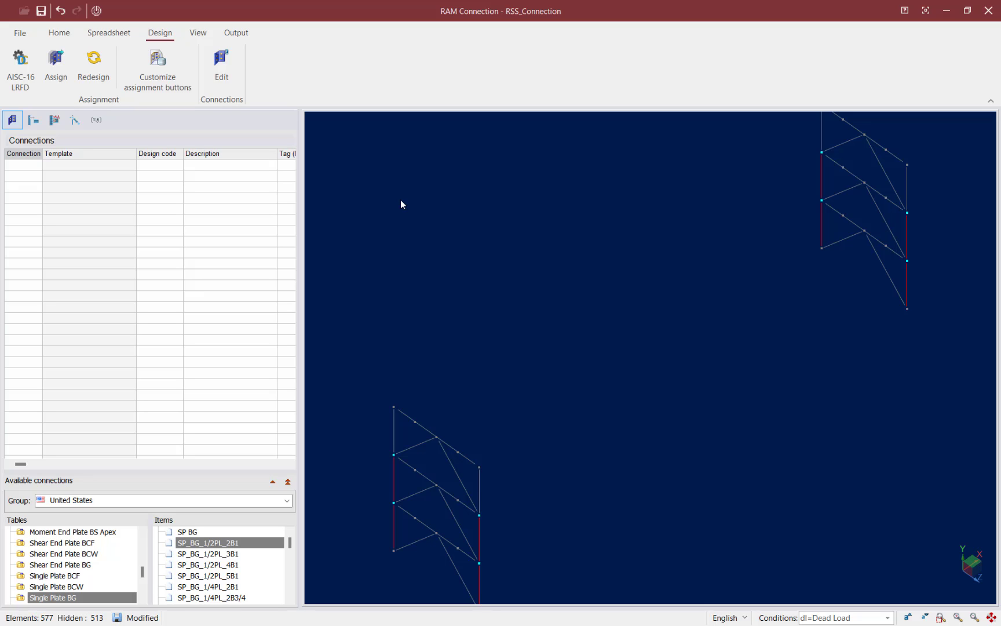
{"action": "left_click", "coordinate": [62, 83]}
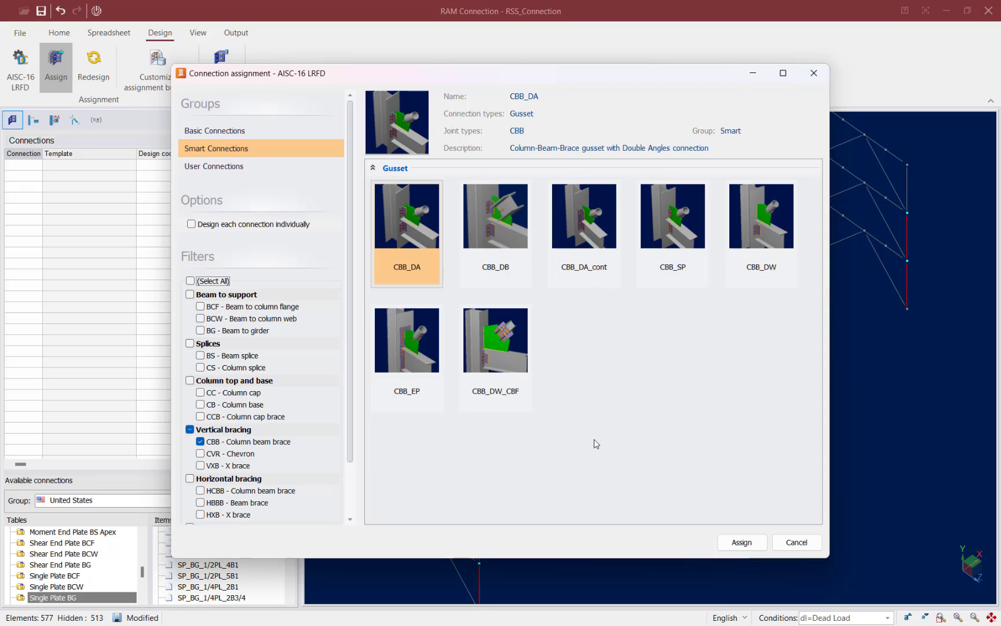
{"action": "left_click", "coordinate": [755, 266]}
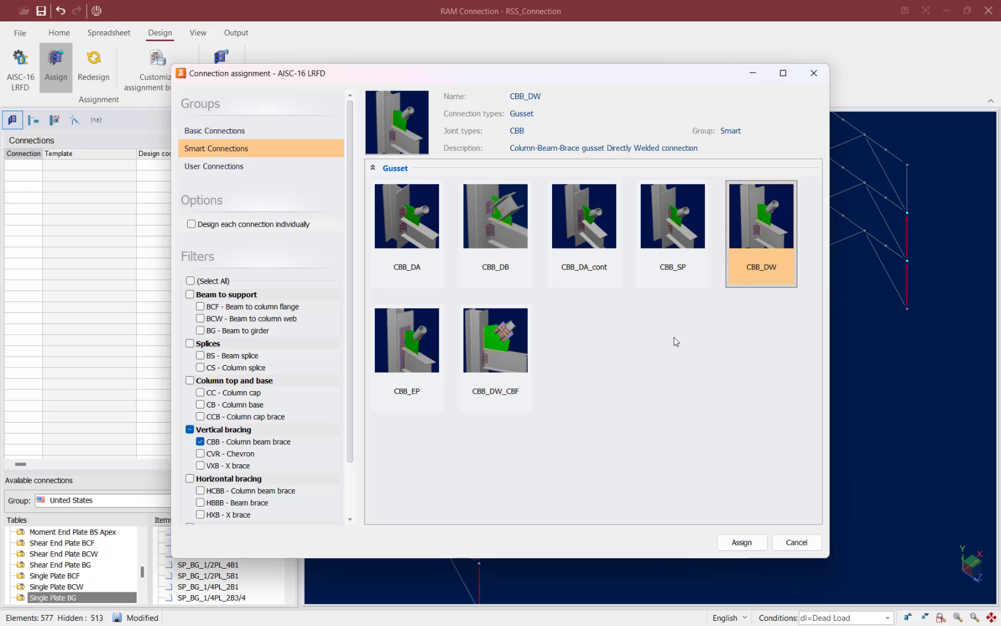
{"action": "left_click", "coordinate": [735, 541]}
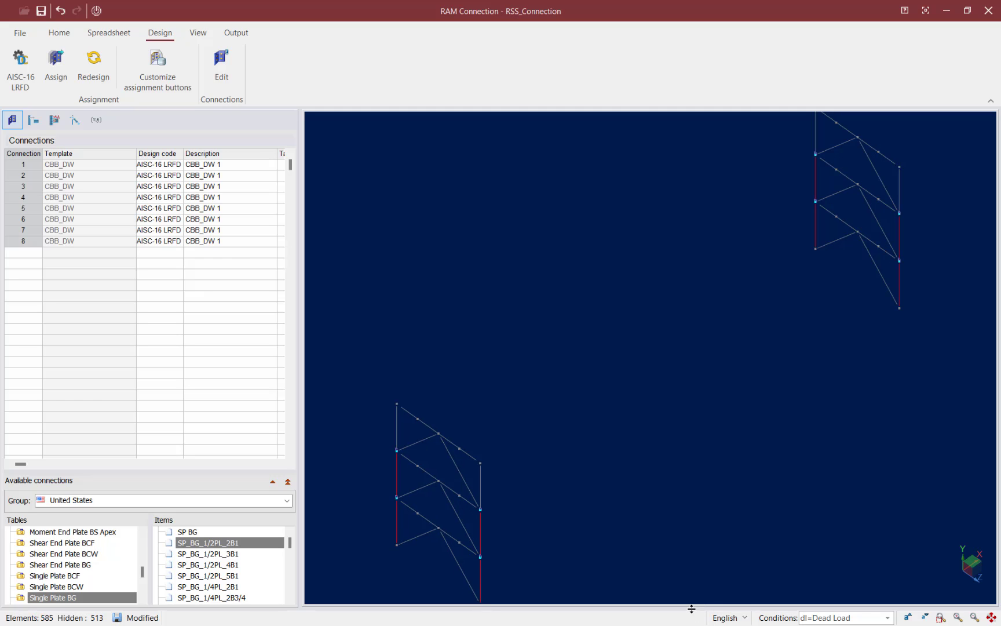
{"action": "left_click_drag", "start_coordinate": [691, 608], "coordinate": [671, 487]}
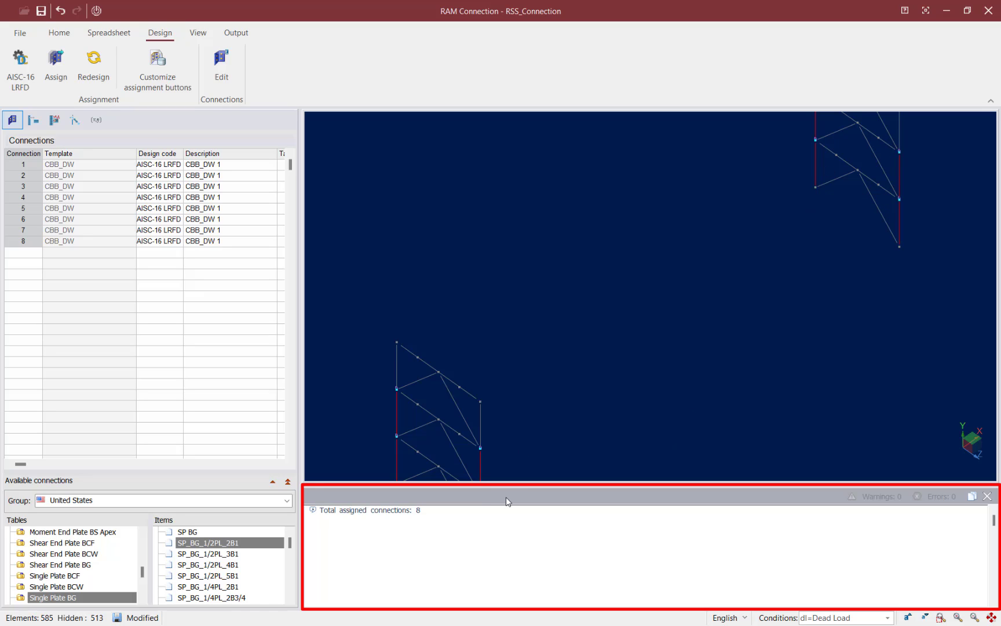
{"action": "left_click_drag", "start_coordinate": [514, 488], "coordinate": [513, 573]}
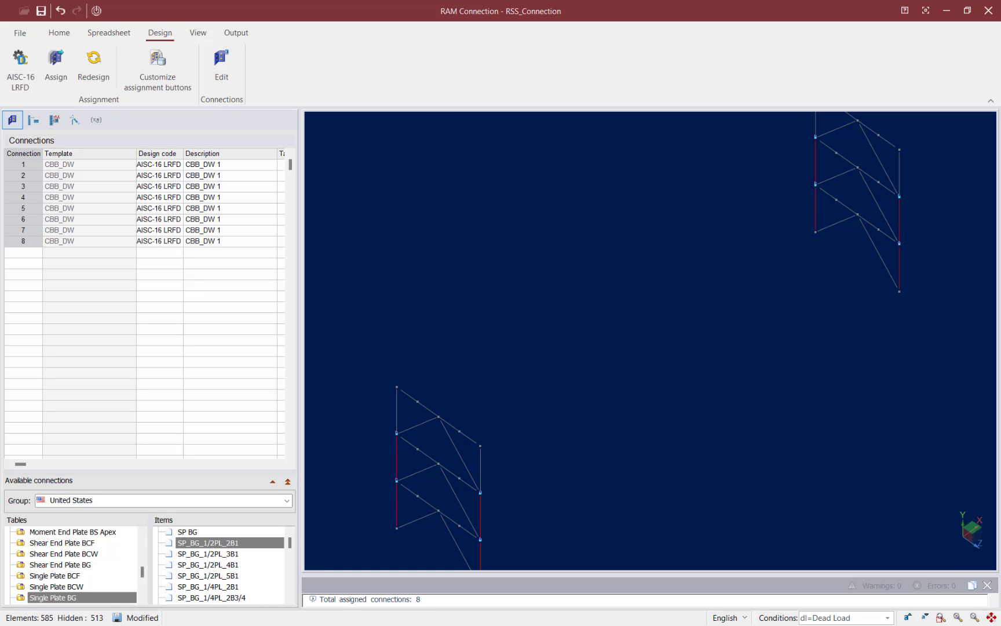
- Clear the current selection and select all Continuous Beam - Braces joints in the isolated frames
{"action": "left_click", "coordinate": [371, 343]}
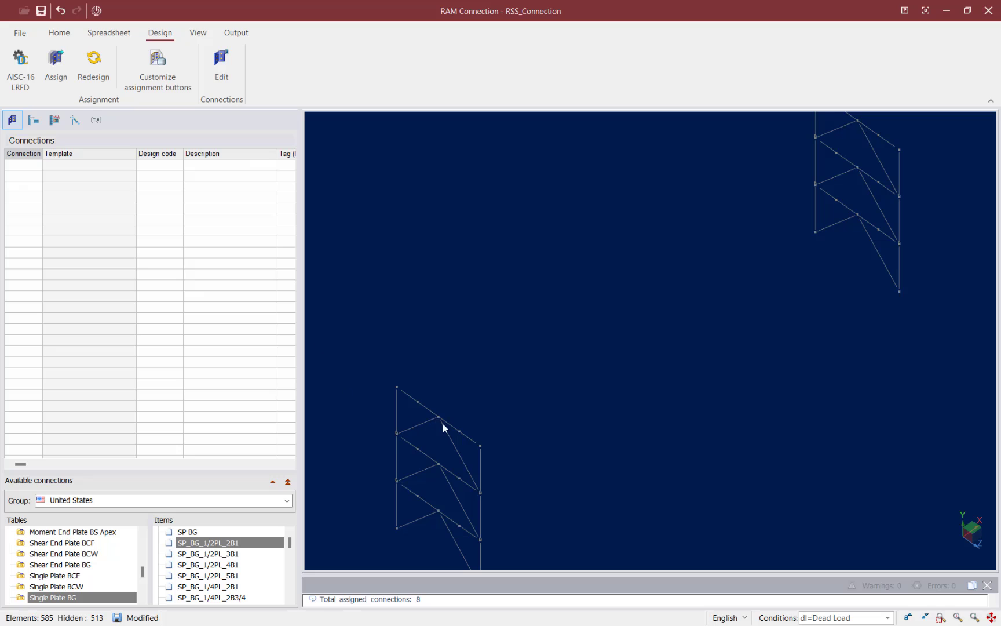
{"action": "left_click", "coordinate": [59, 33]}
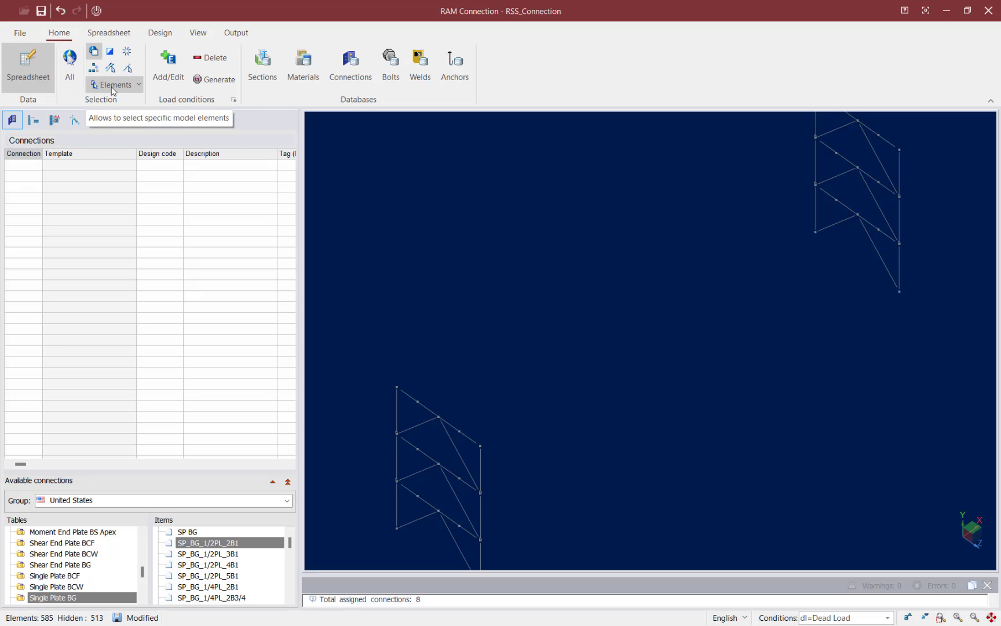
{"action": "left_click", "coordinate": [113, 87]}
{"action": "mouse_move", "coordinate": [120, 150]}
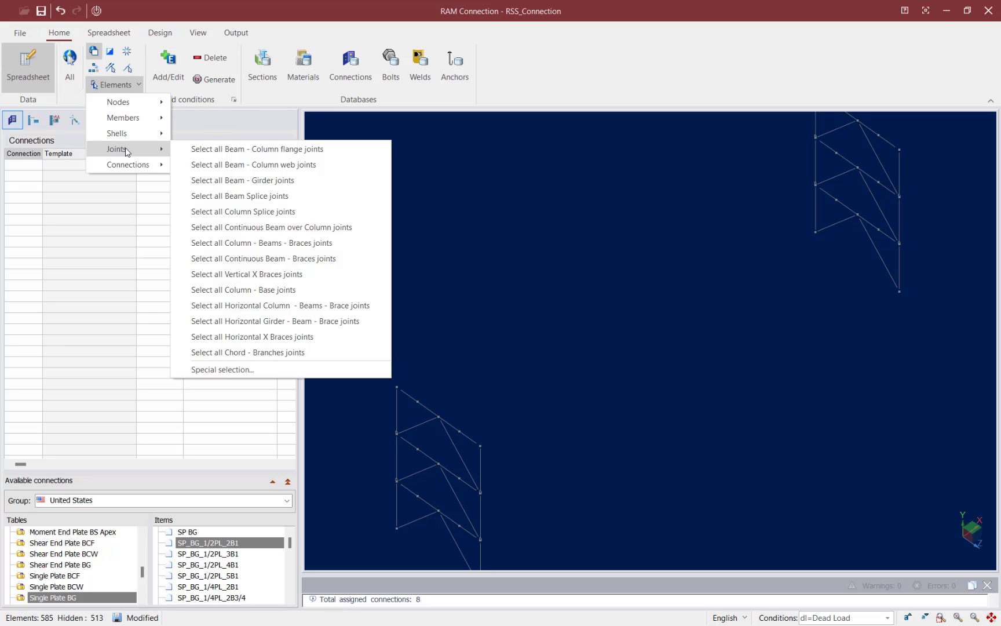
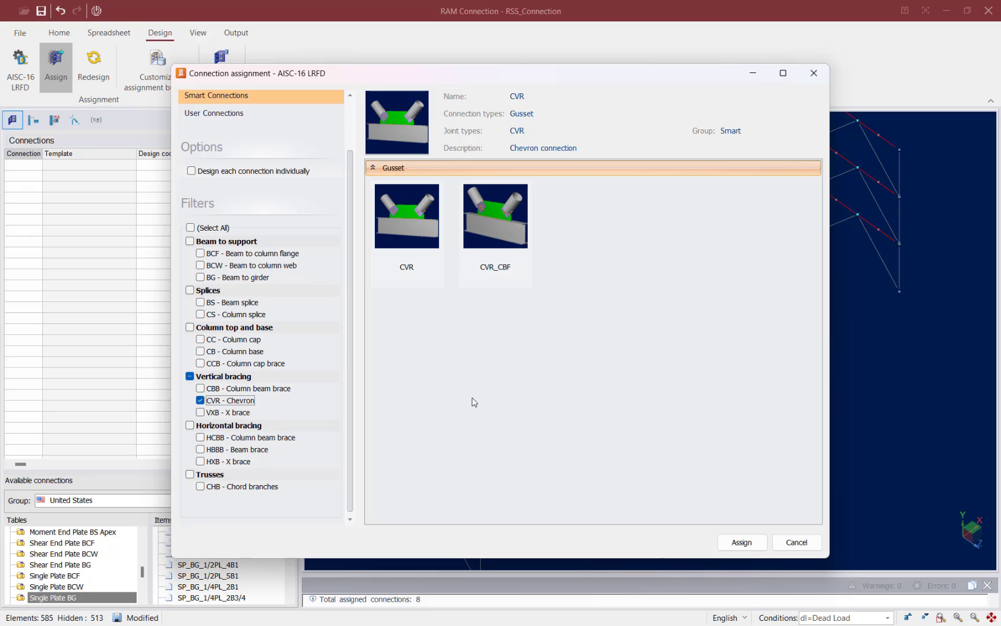
- Assign the CVR chevron gusset smart connection to the selected beam-brace joints and review the assignment messages
{"action": "left_click", "coordinate": [396, 248]}
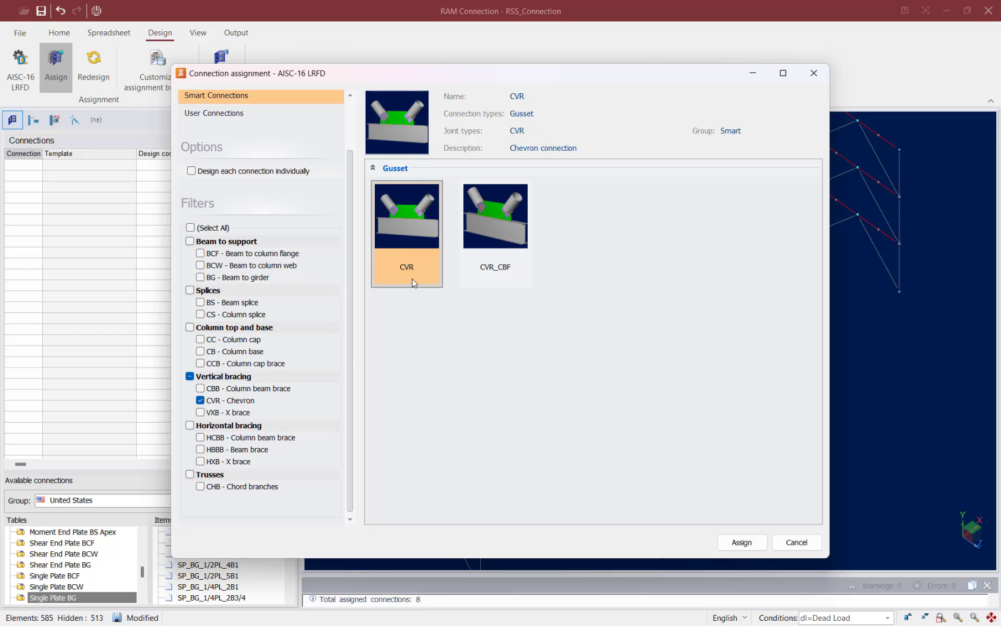
{"action": "left_click", "coordinate": [738, 546]}
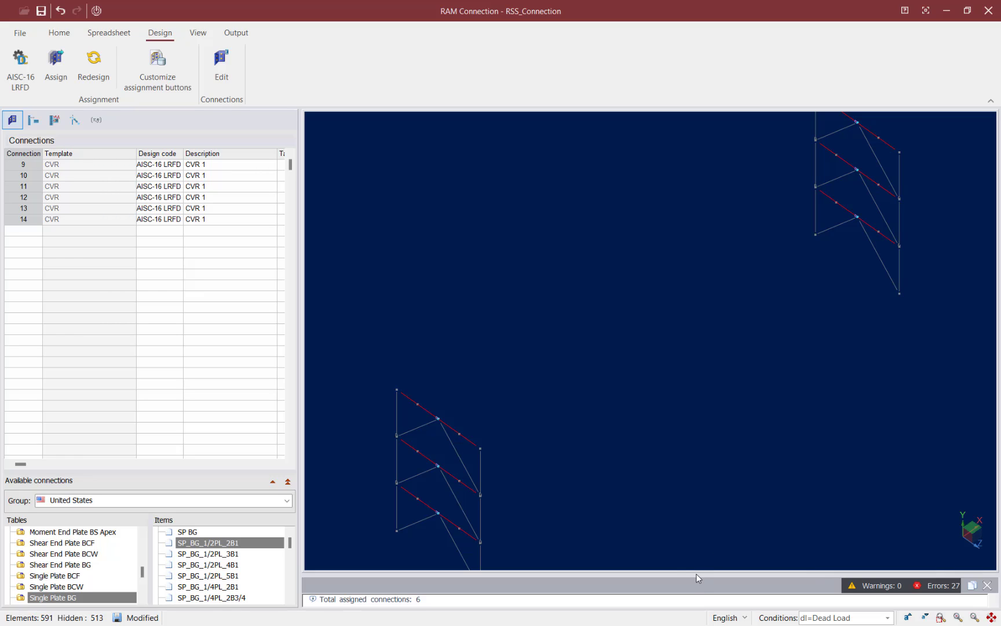
{"action": "left_click_drag", "start_coordinate": [675, 577], "coordinate": [666, 510]}
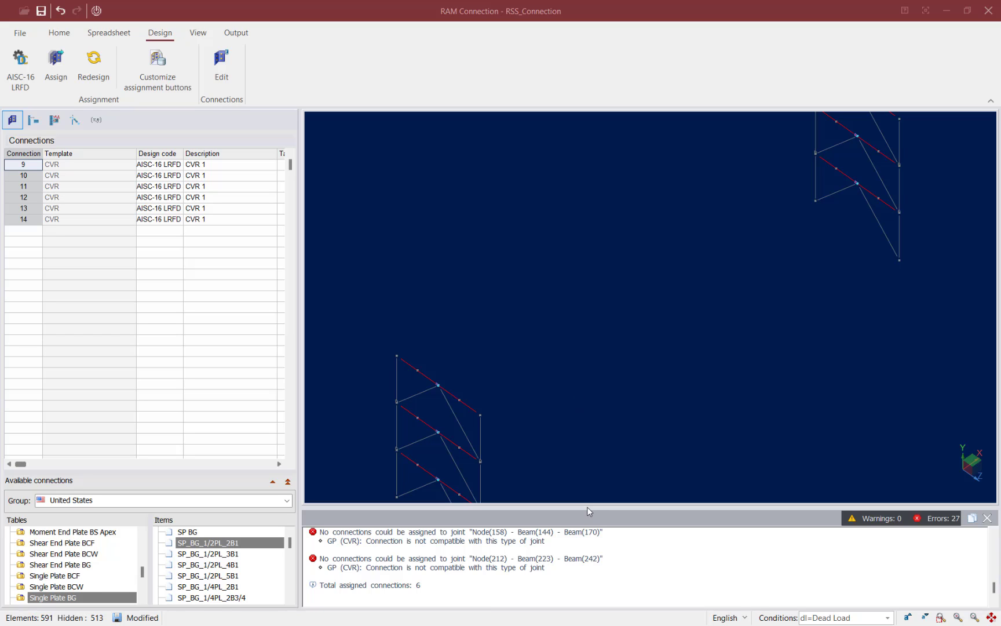
{"action": "left_click_drag", "start_coordinate": [588, 508], "coordinate": [592, 598]}
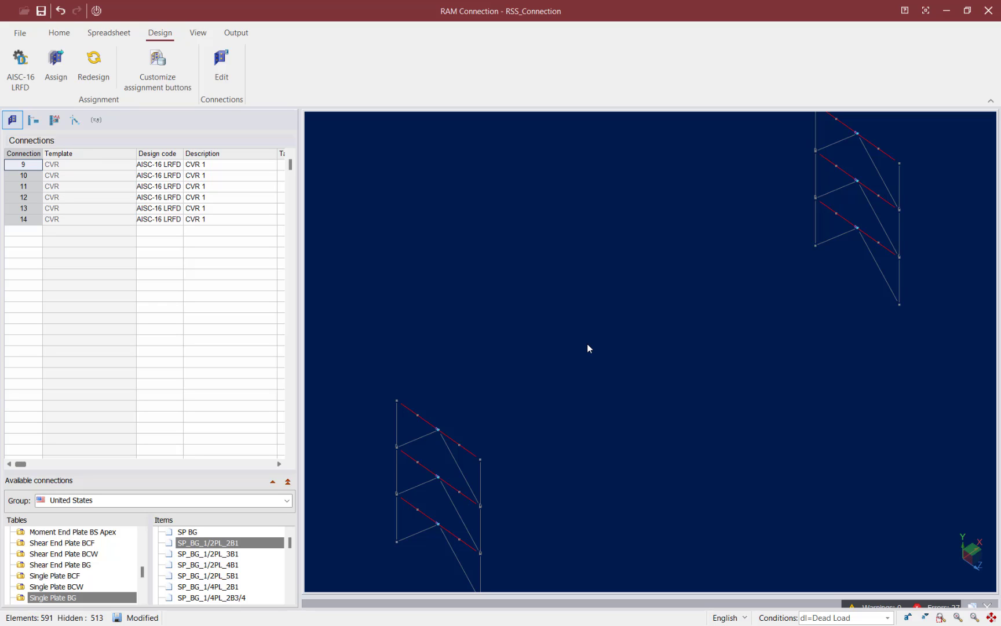
- Clear the current selection and select all Column - Base joints in the isolated frames
{"action": "left_click", "coordinate": [529, 321]}
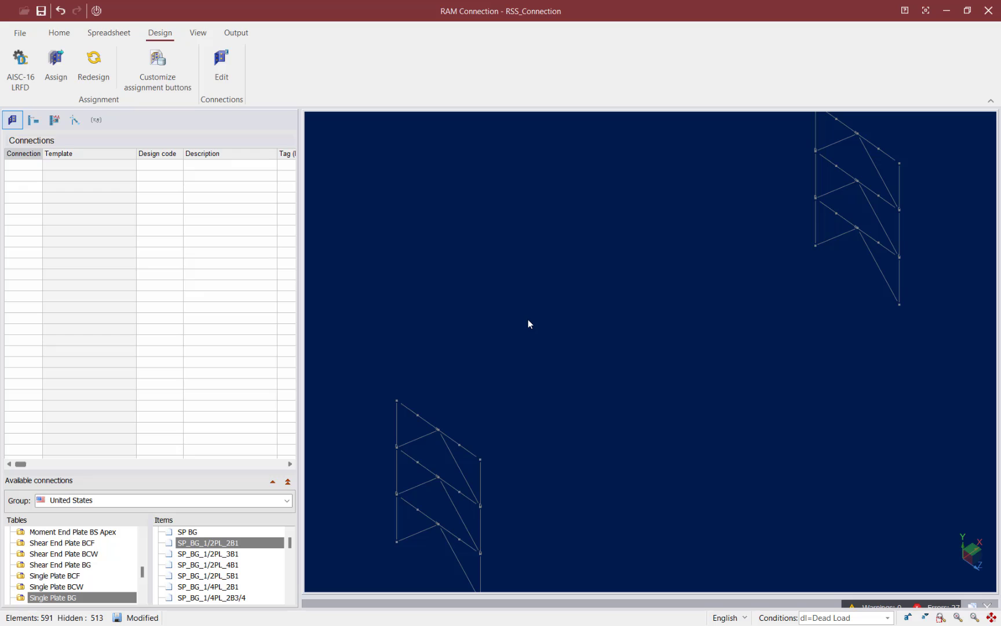
{"action": "left_click", "coordinate": [115, 85]}
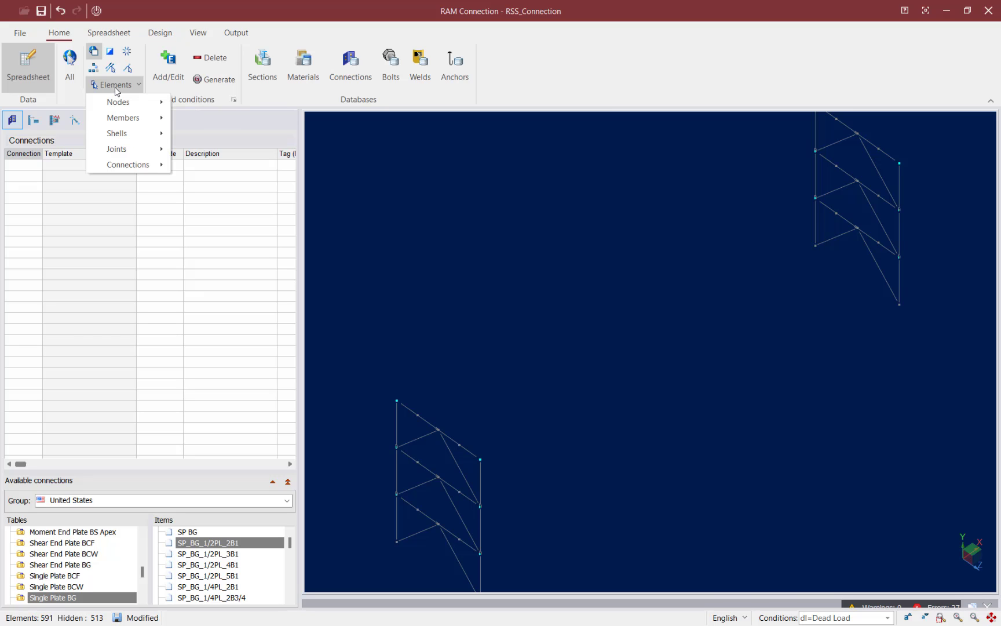
{"action": "mouse_move", "coordinate": [113, 151]}
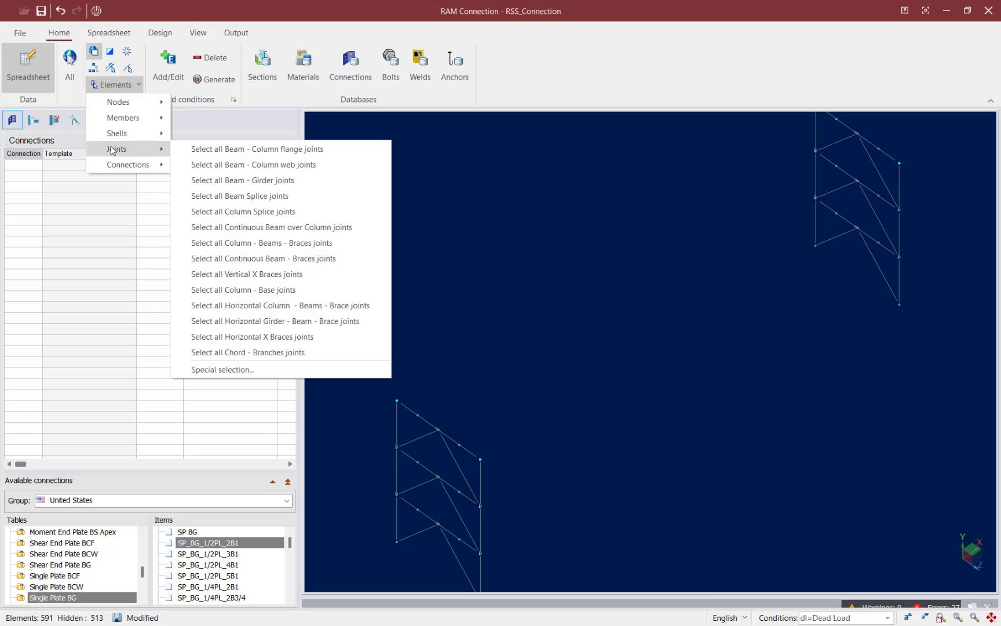
{"action": "left_click", "coordinate": [241, 289]}
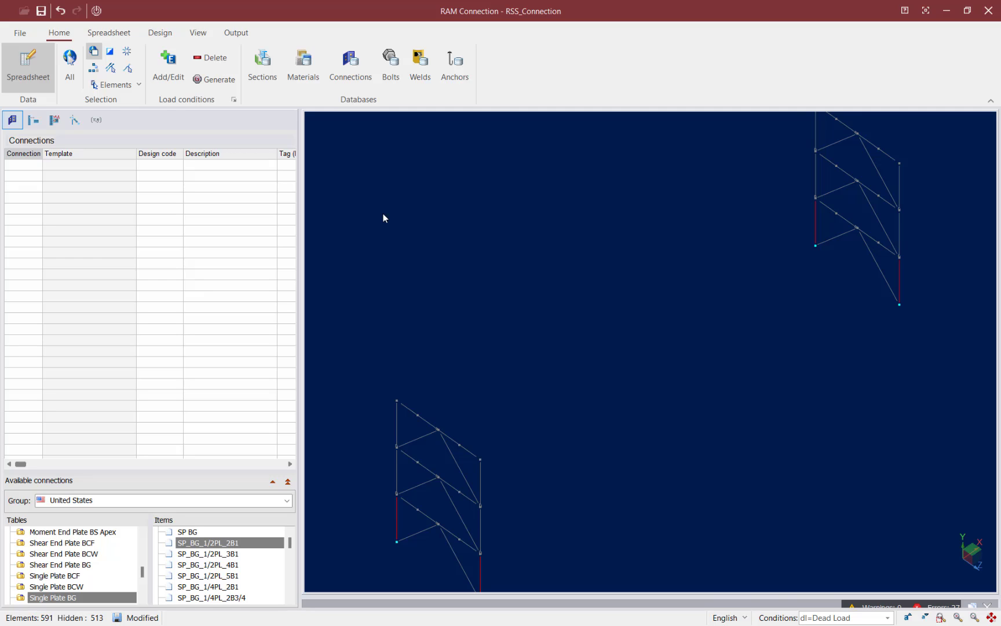
- Assign the Gusset Base Plate smart connection to the selected column base joints
{"action": "left_click", "coordinate": [159, 33]}
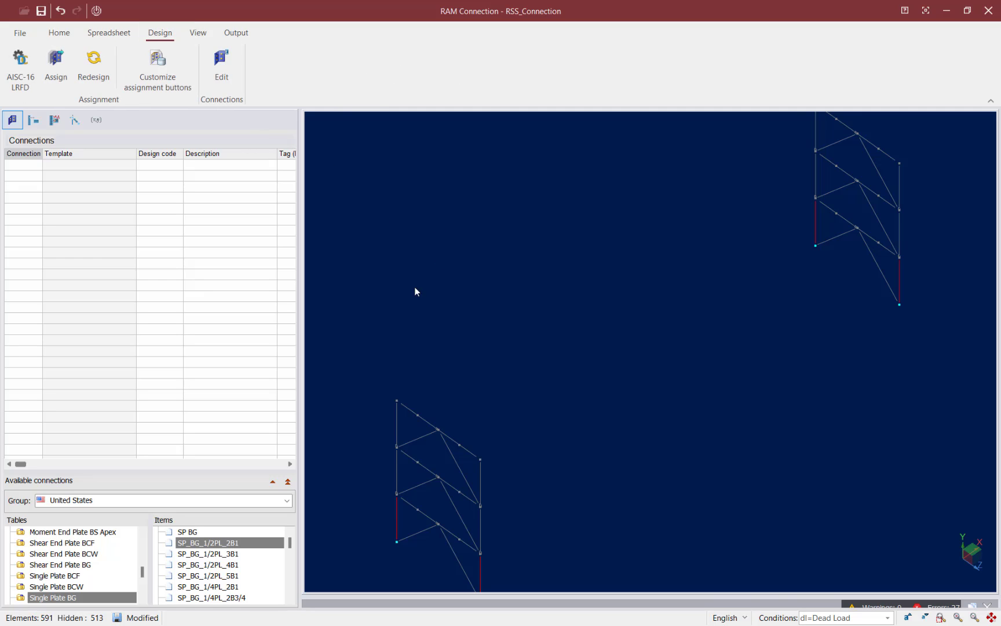
{"action": "left_click", "coordinate": [57, 85]}
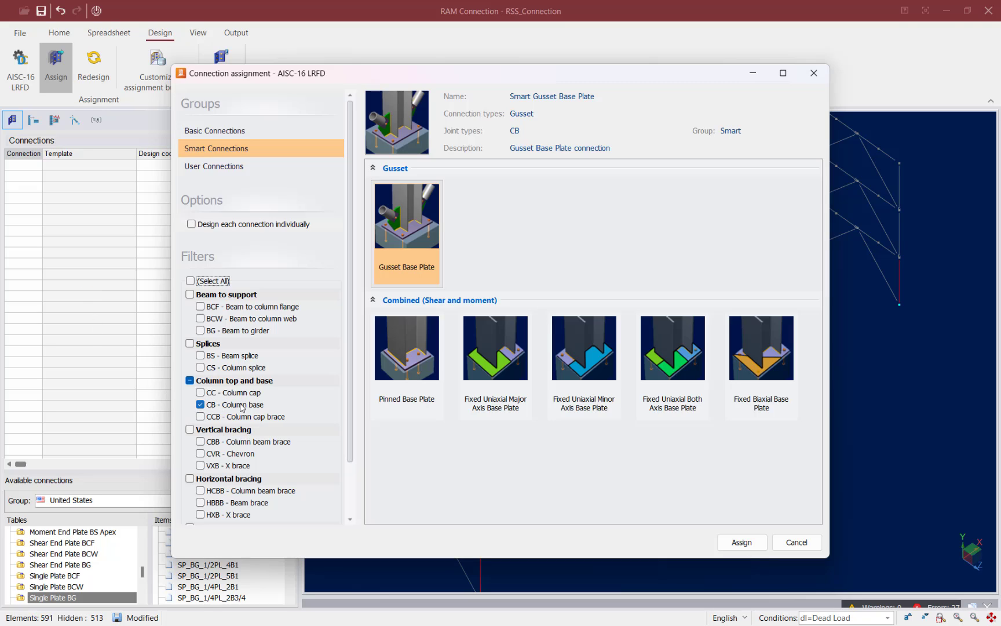
{"action": "left_click", "coordinate": [404, 242]}
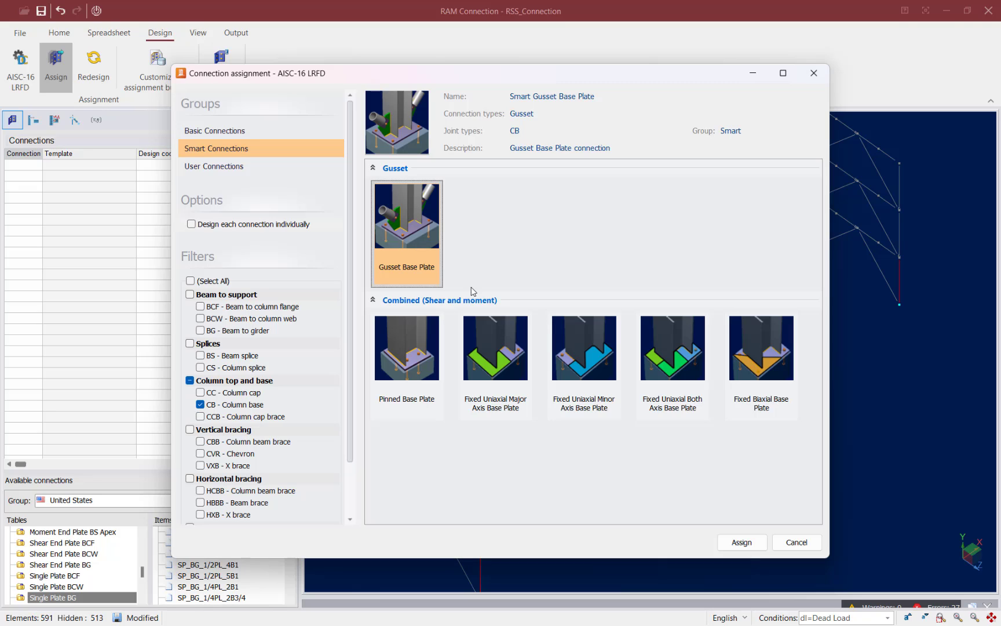
{"action": "left_click", "coordinate": [735, 543]}
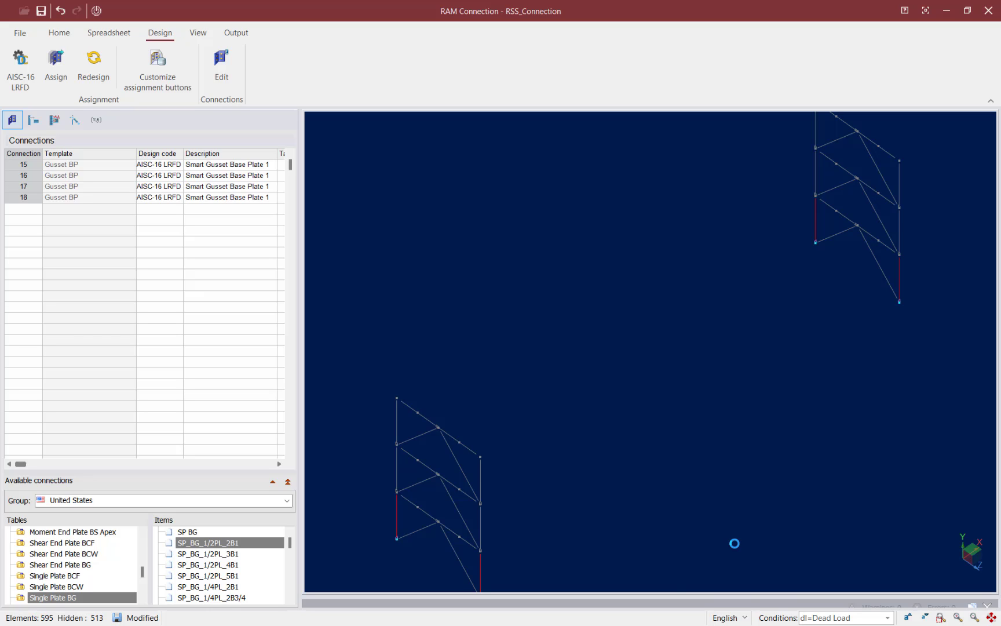
{"action": "left_click_drag", "start_coordinate": [658, 594], "coordinate": [635, 598]}
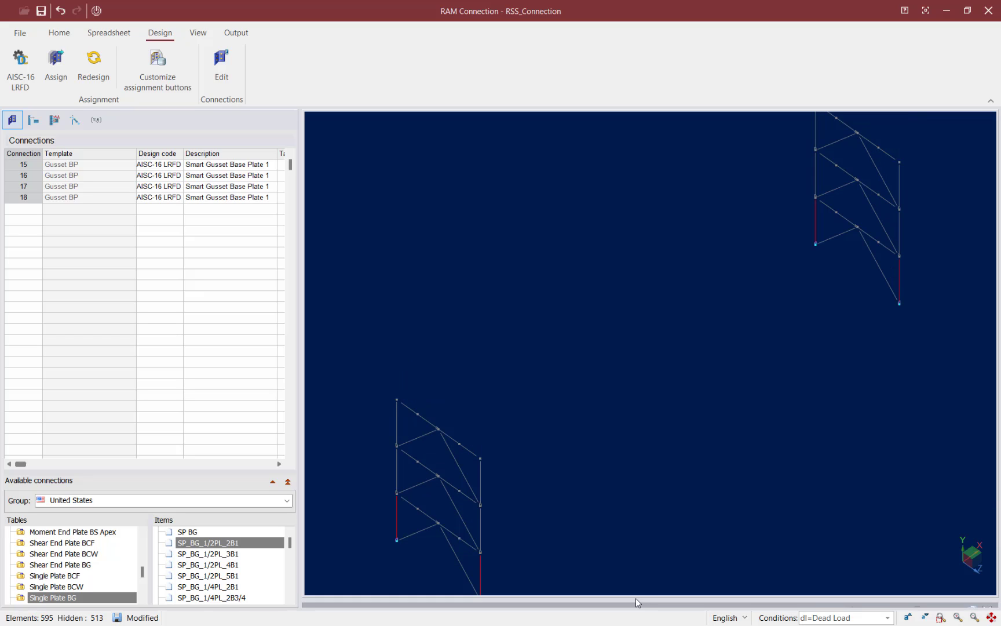
- Select all elements of the two frames, display the design status of their connections, and open the status display options
{"action": "left_click", "coordinate": [991, 618]}
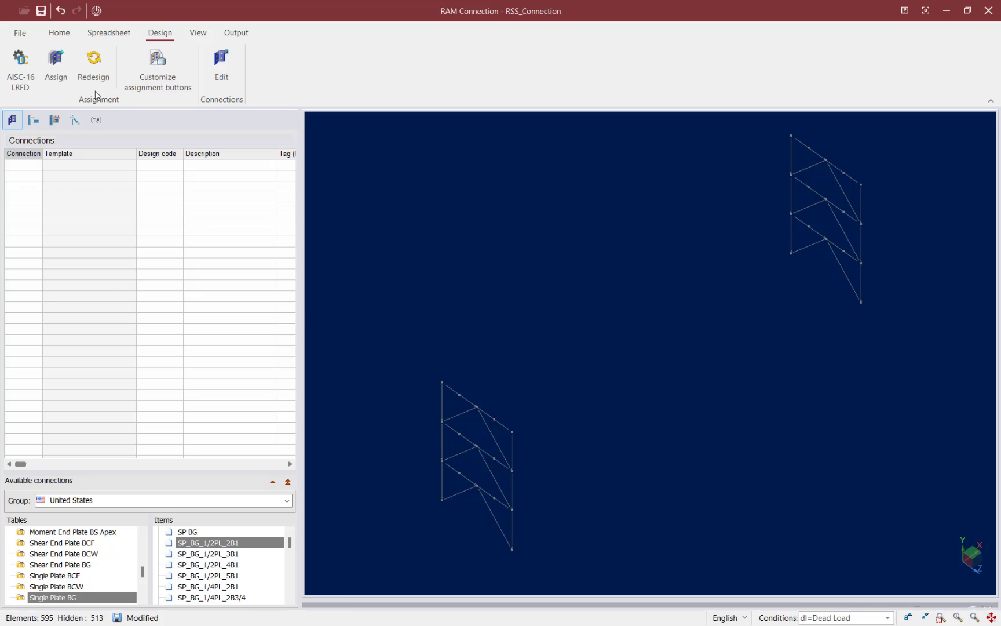
{"action": "left_click", "coordinate": [59, 32]}
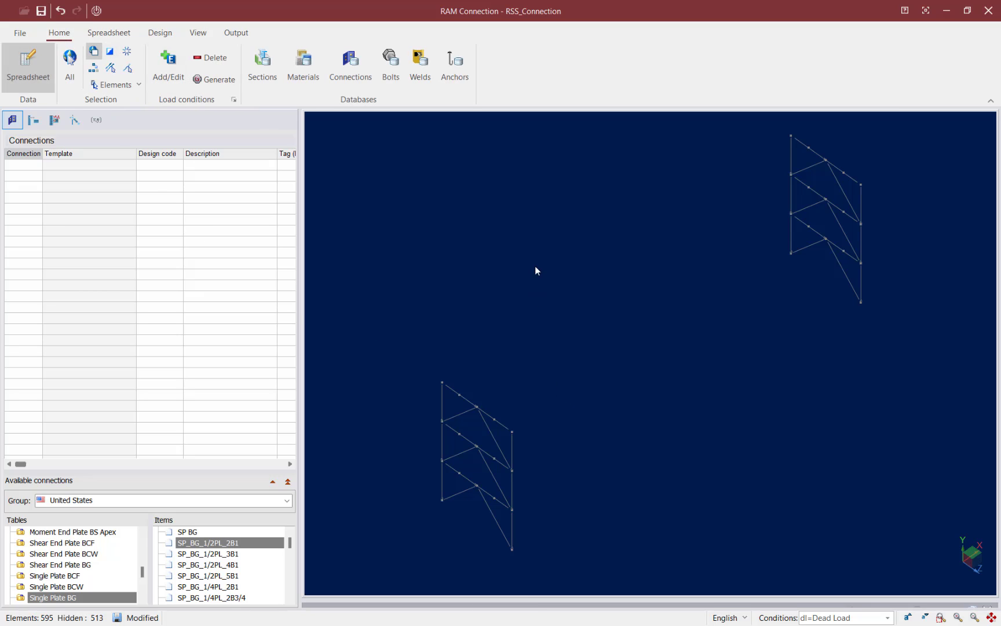
{"action": "left_click", "coordinate": [70, 63]}
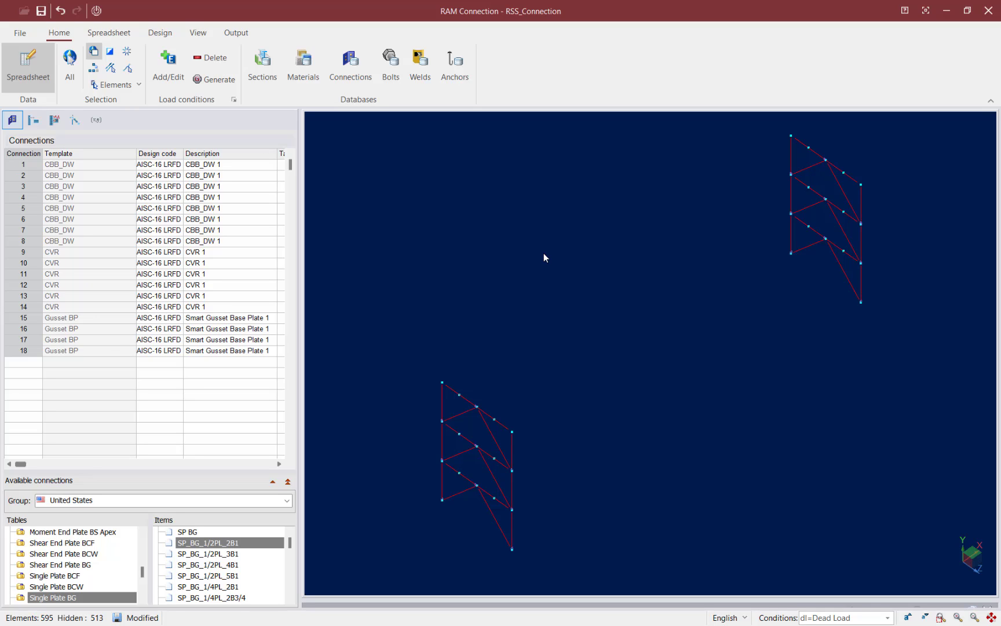
{"action": "left_click", "coordinate": [203, 37]}
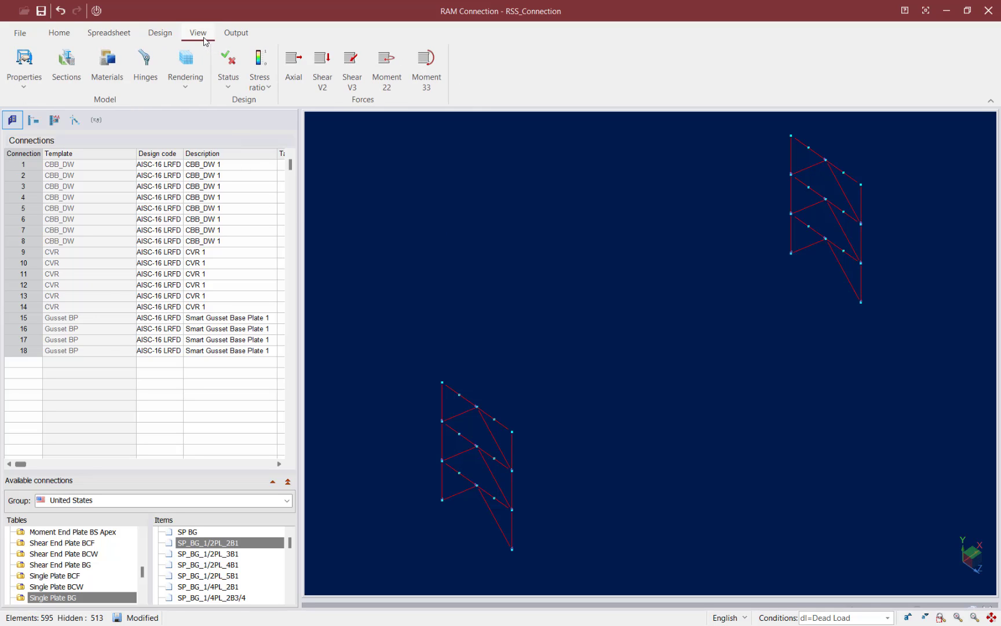
{"action": "left_click", "coordinate": [232, 63]}
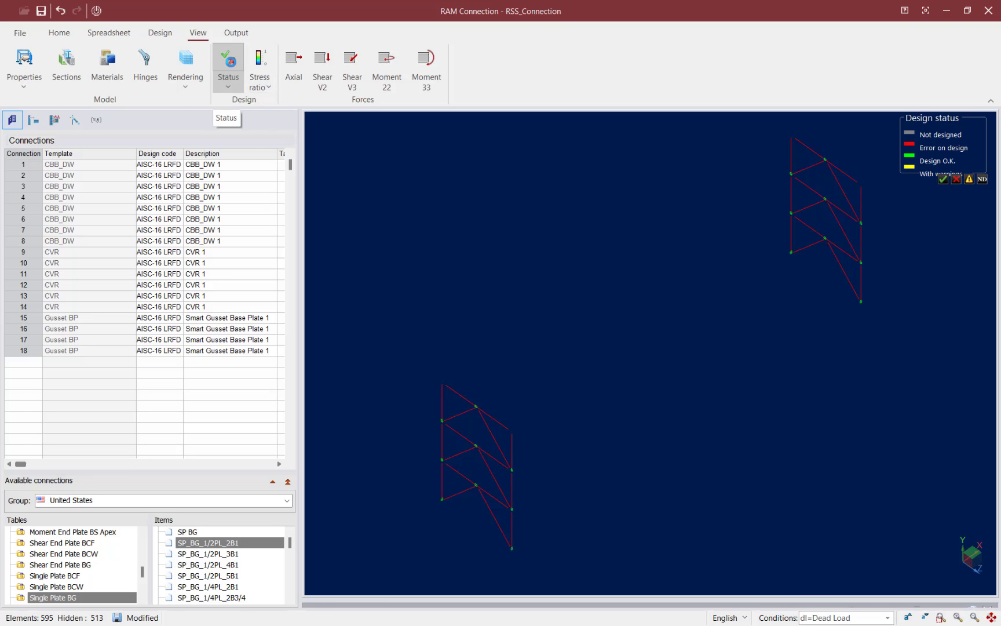
{"action": "left_click", "coordinate": [226, 87]}
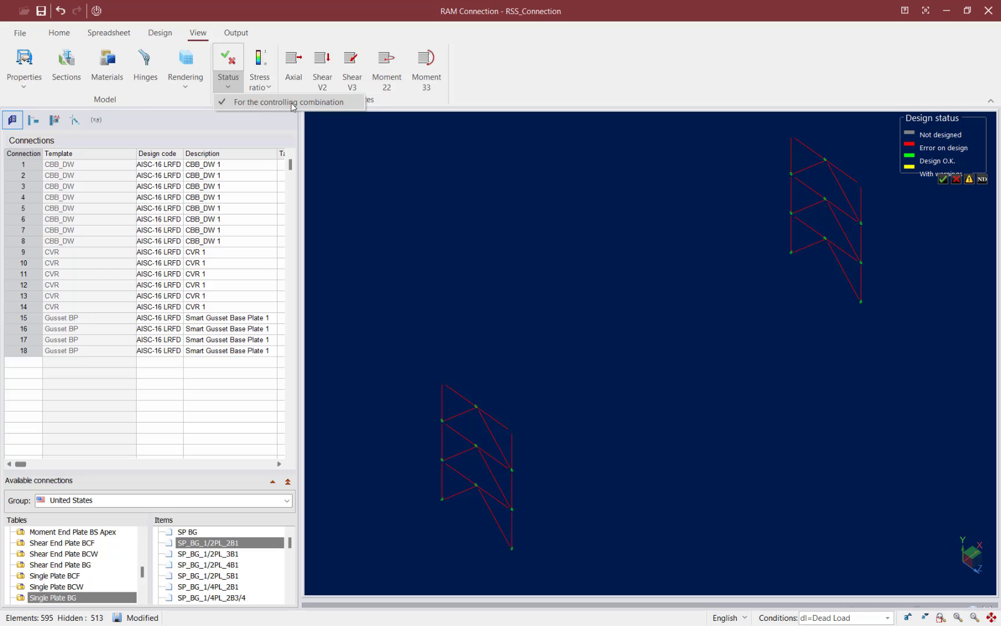
- Select the connections by design status in turn: design O.K., N.G., and with warnings
{"action": "left_click", "coordinate": [607, 87]}
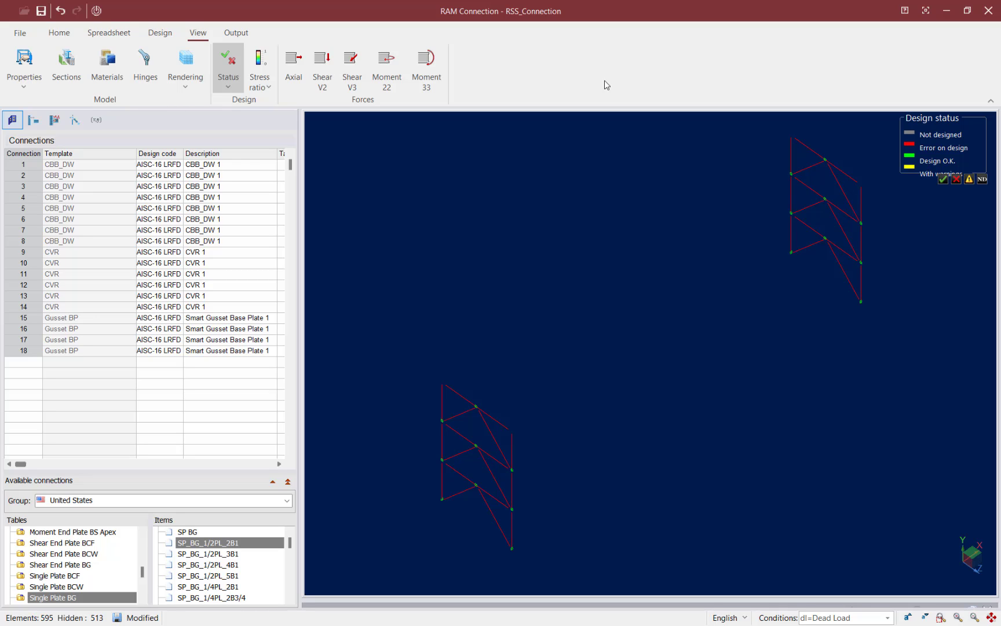
{"action": "left_click", "coordinate": [944, 181]}
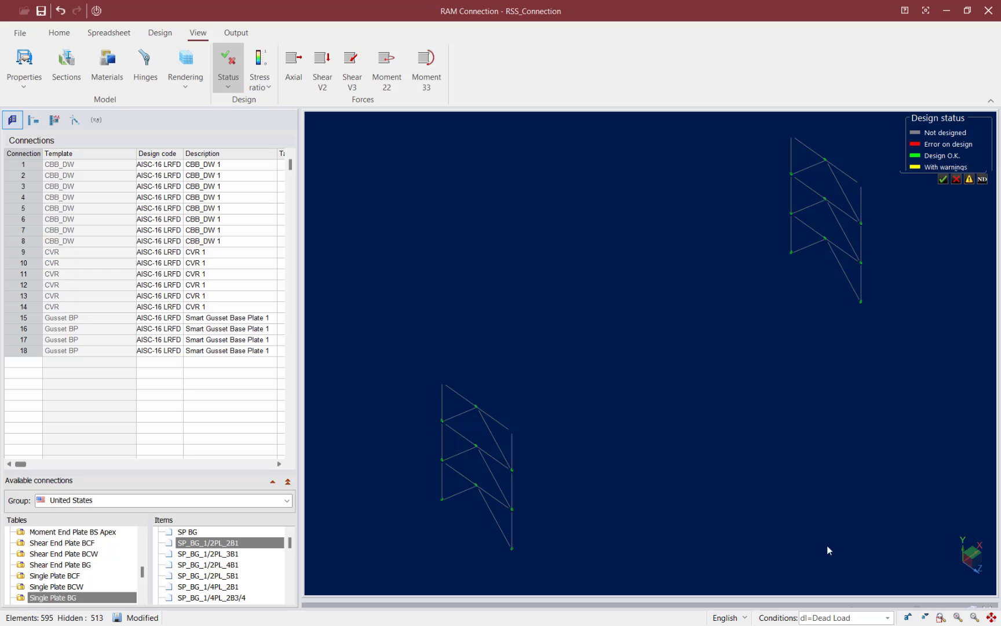
{"action": "left_click", "coordinate": [956, 181]}
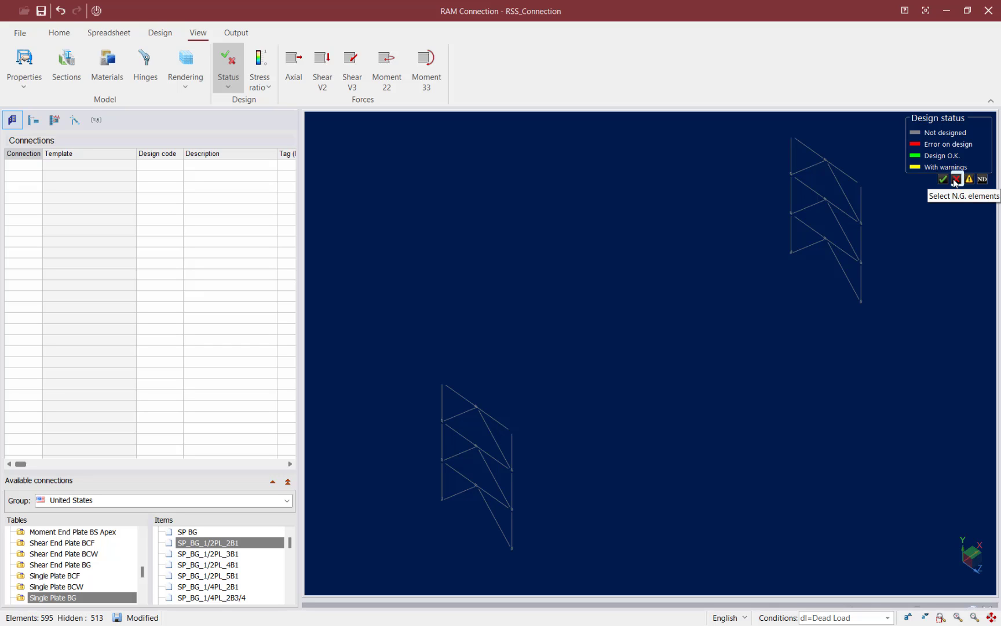
{"action": "left_click", "coordinate": [969, 180]}
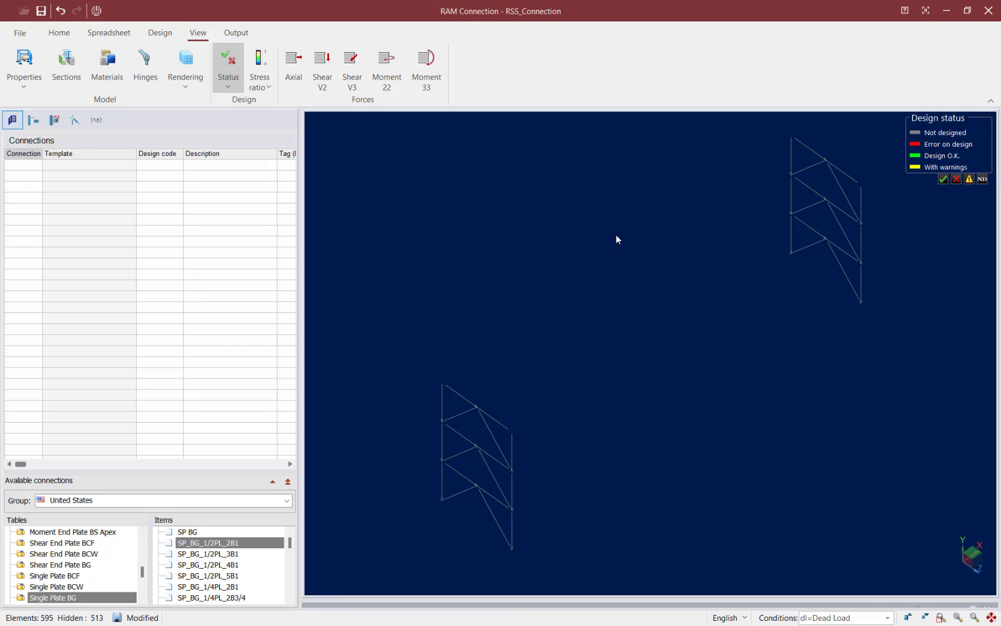
- Clear the selection and open the uppermost CBB_DW gusset connection on the nearer frame's left column for editing
{"action": "left_click", "coordinate": [63, 35]}
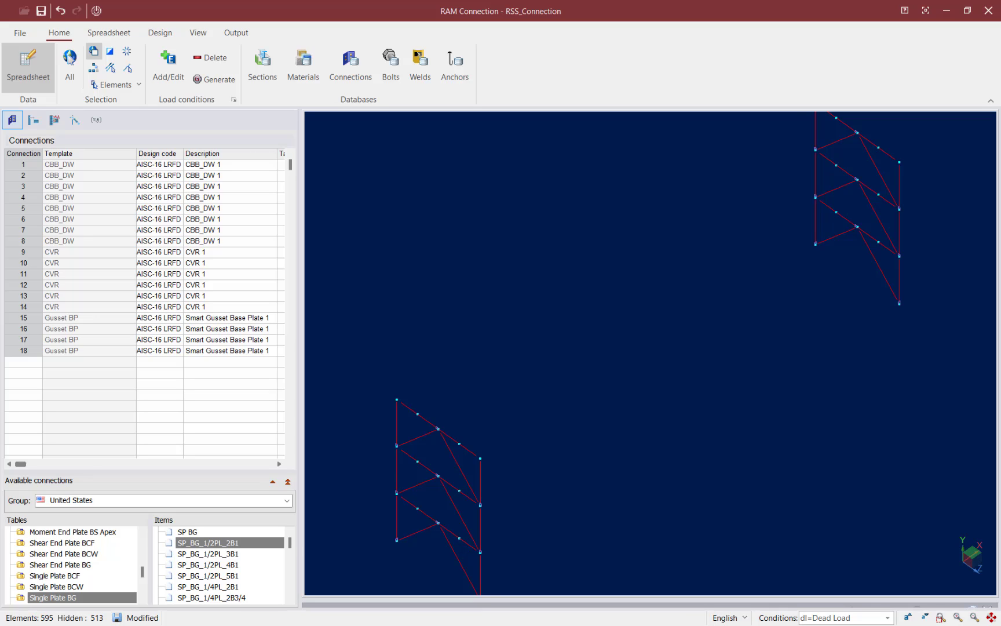
{"action": "left_click", "coordinate": [530, 455]}
{"action": "scroll", "coordinate": [400, 451], "scroll_direction": "up", "scroll_amount": 3}
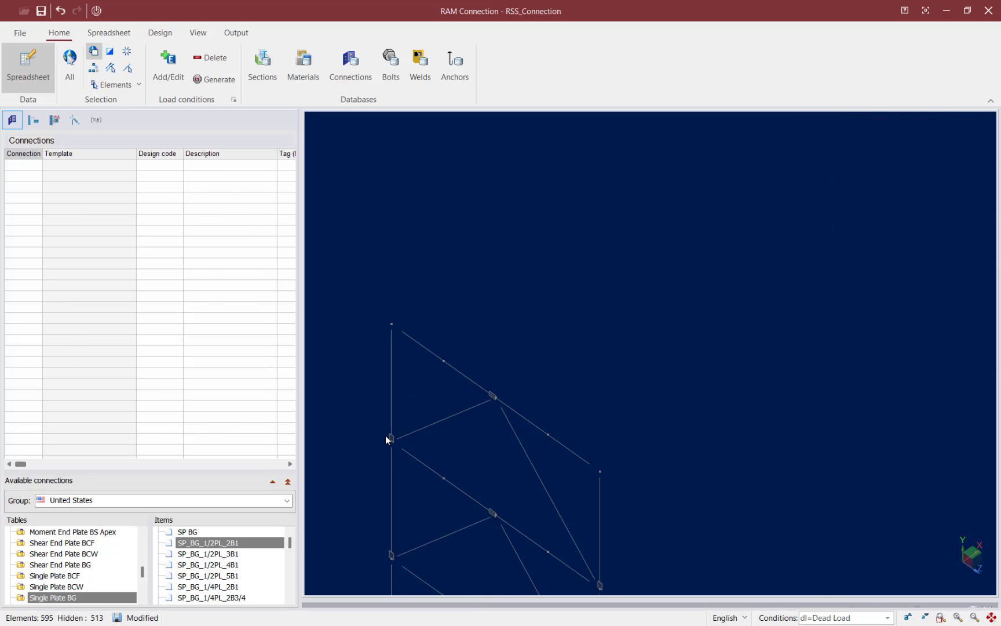
{"action": "scroll", "coordinate": [386, 439], "scroll_direction": "up", "scroll_amount": 2}
{"action": "left_click", "coordinate": [399, 440]}
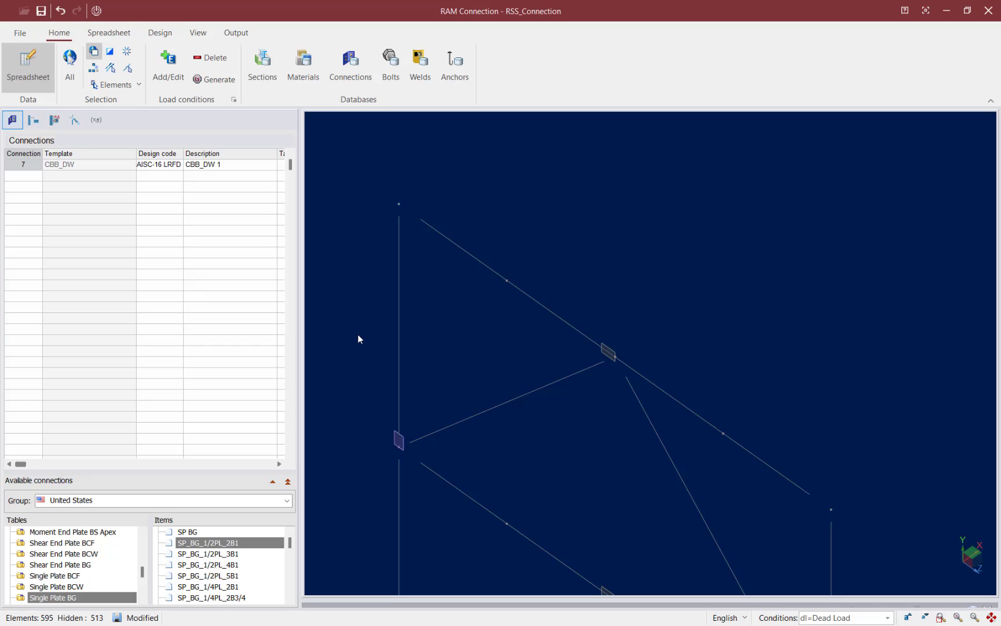
{"action": "key", "text": "alt+d"}
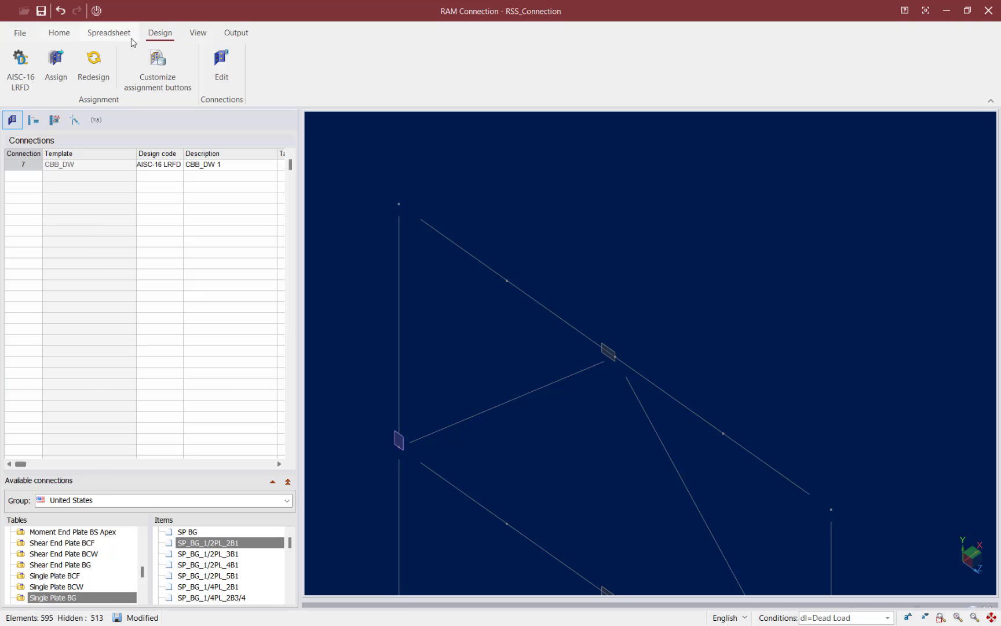
{"action": "left_click", "coordinate": [222, 58]}
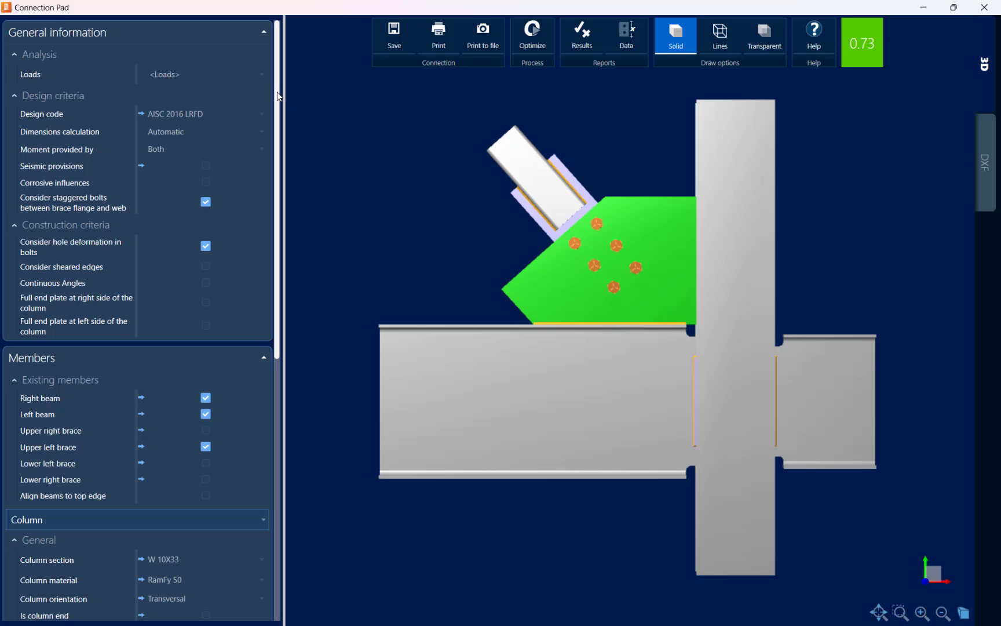
- Set the connection type of the upper left brace's gusset-to-brace interface to Welded
{"action": "scroll", "coordinate": [296, 197], "scroll_direction": "down", "scroll_amount": 3}
{"action": "scroll", "coordinate": [298, 320], "scroll_direction": "down", "scroll_amount": 5}
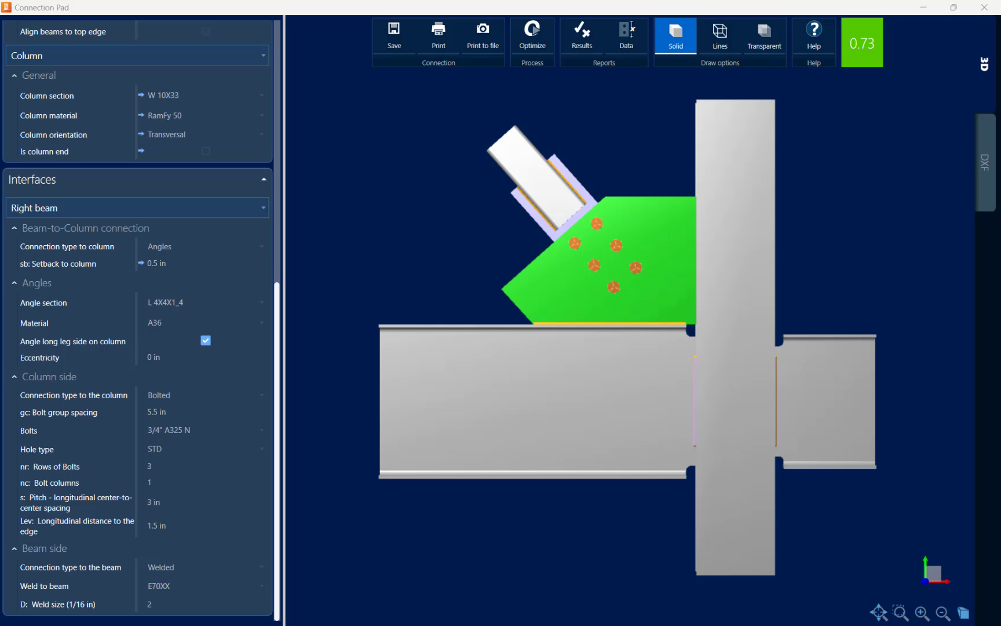
{"action": "left_click_drag", "start_coordinate": [364, 267], "coordinate": [510, 296]}
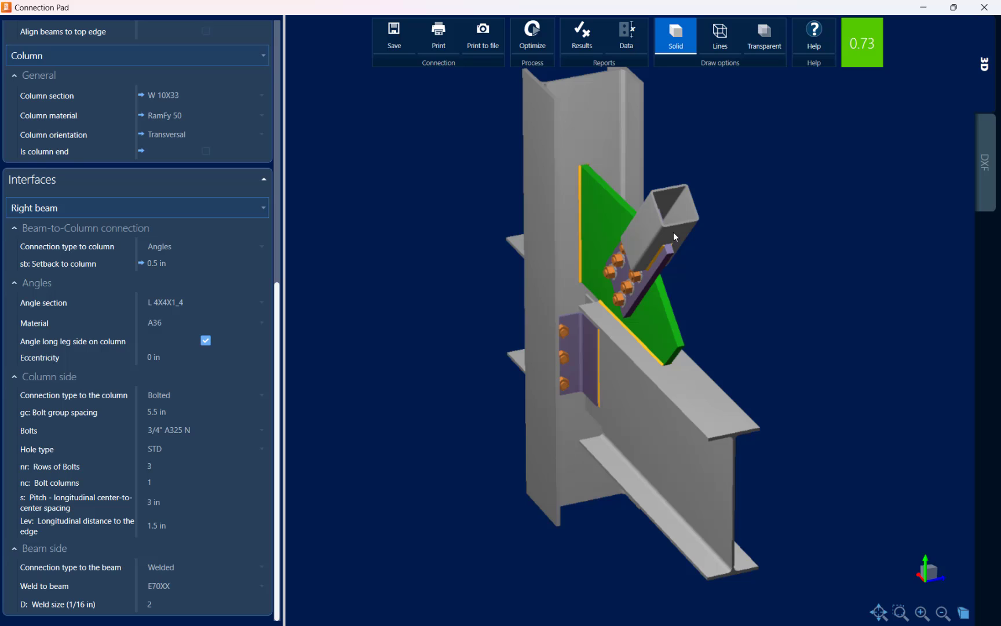
{"action": "left_click", "coordinate": [206, 204]}
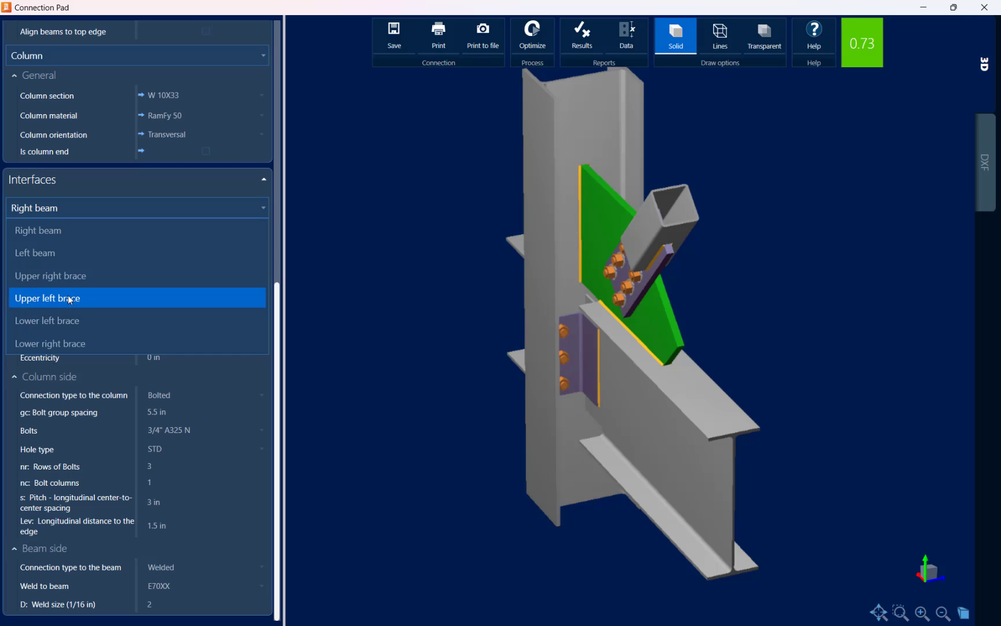
{"action": "left_click", "coordinate": [36, 300]}
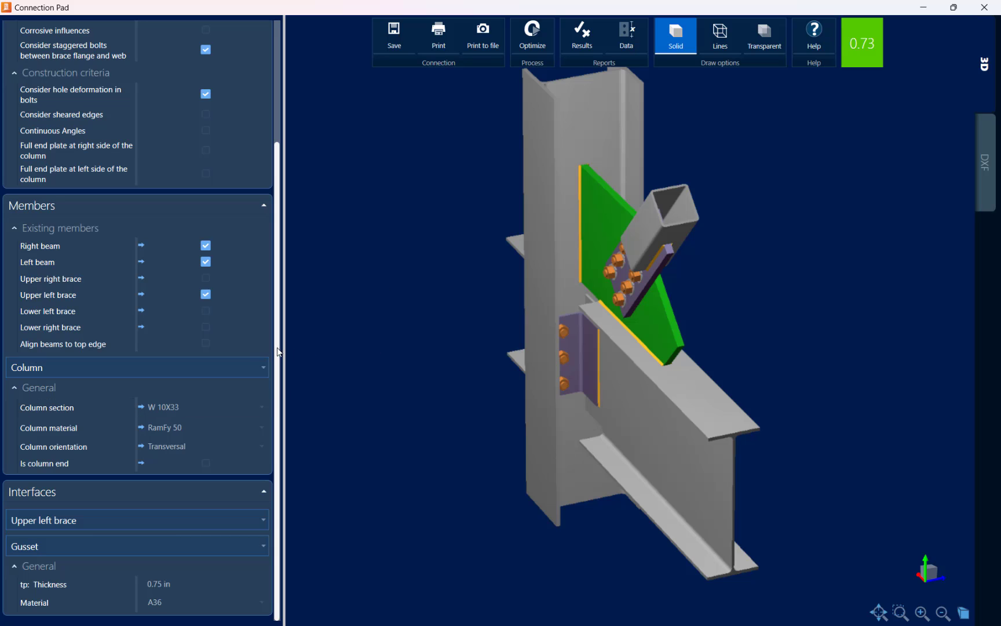
{"action": "left_click", "coordinate": [135, 549]}
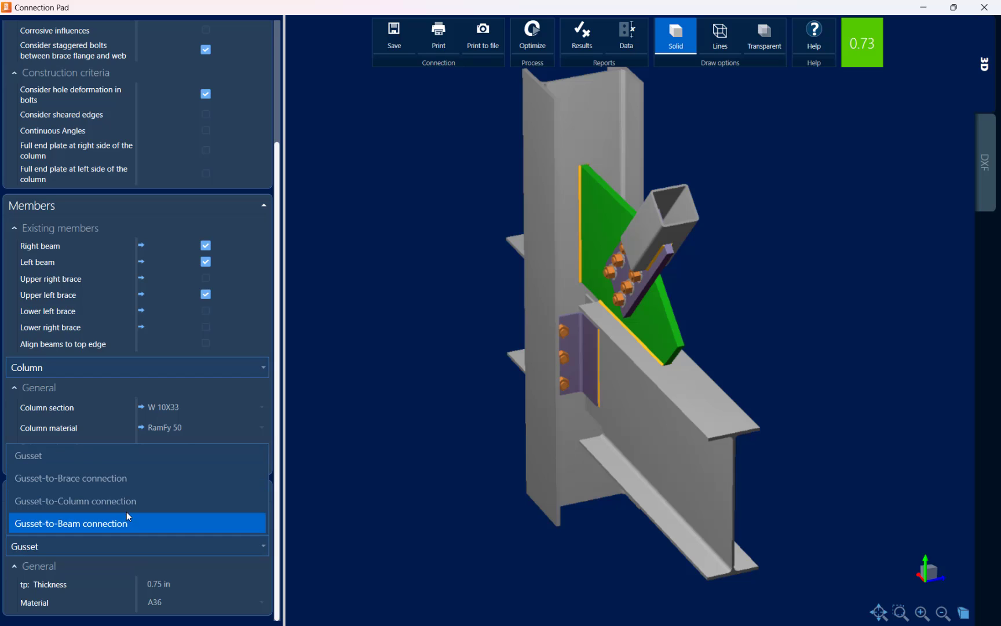
{"action": "left_click", "coordinate": [47, 478]}
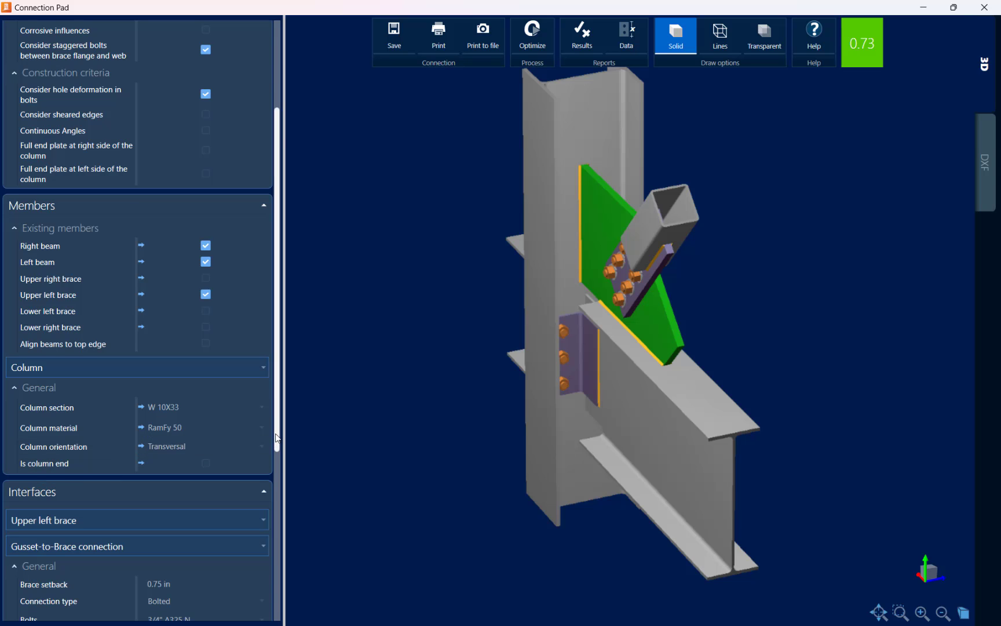
{"action": "left_click_drag", "start_coordinate": [277, 439], "coordinate": [284, 615]}
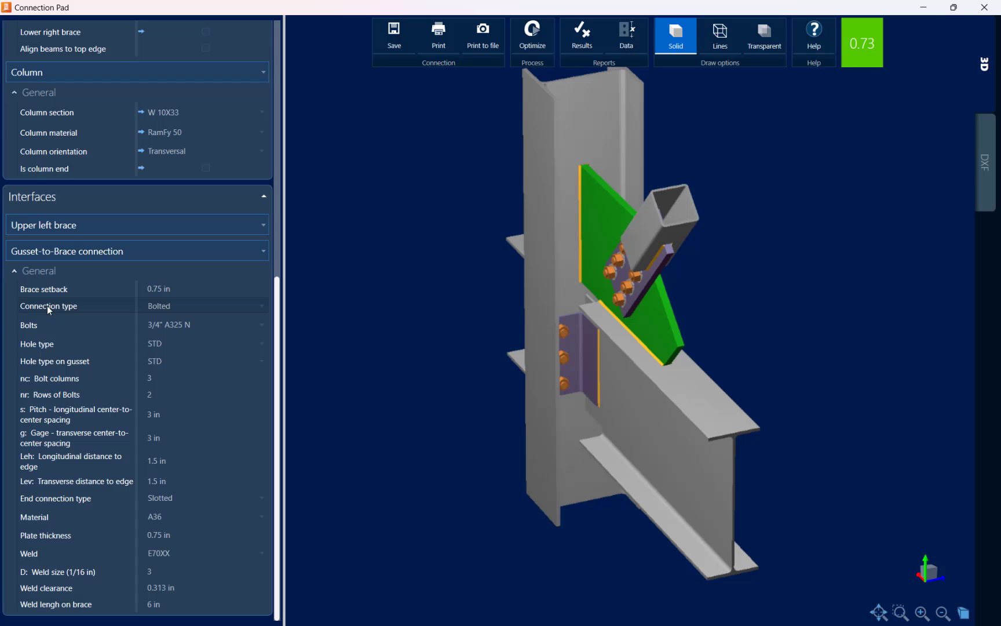
{"action": "left_click", "coordinate": [150, 305]}
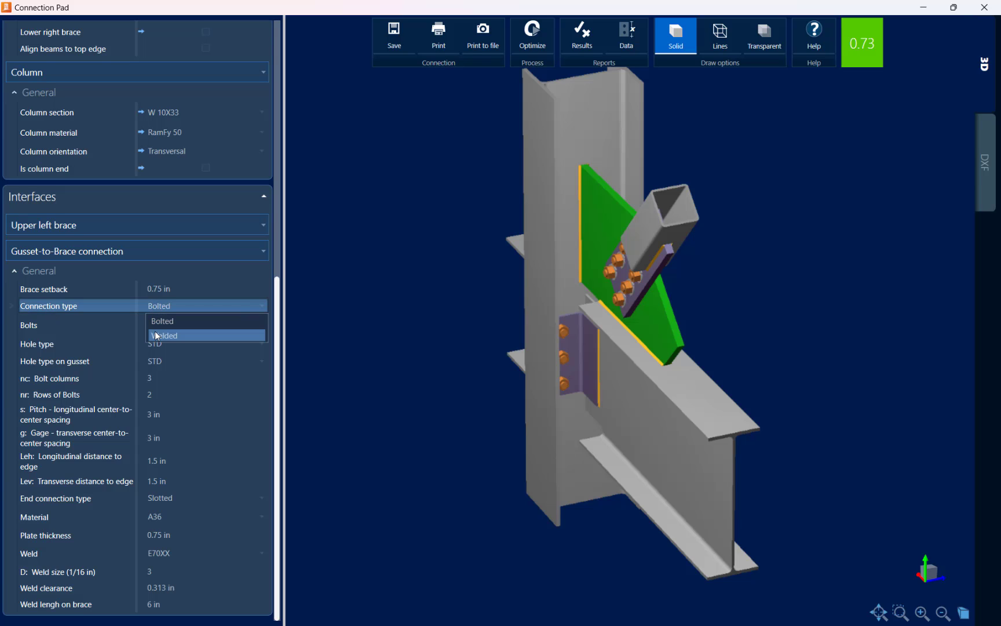
{"action": "left_click", "coordinate": [155, 332]}
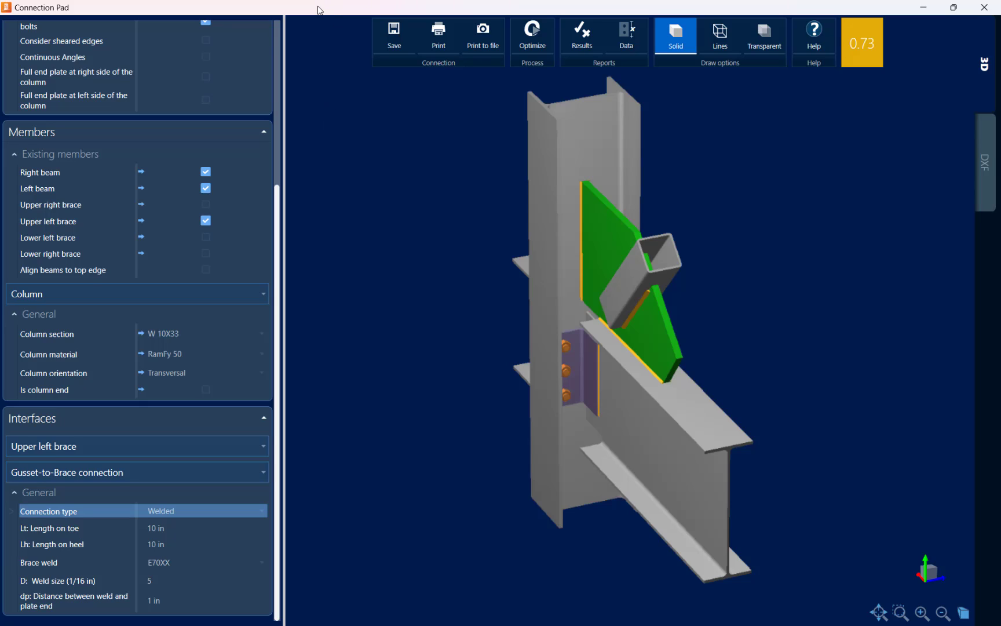
- Open the connection's results report and examine the demands and the weld size check between the gusset and the top left brace
{"action": "left_click", "coordinate": [578, 44]}
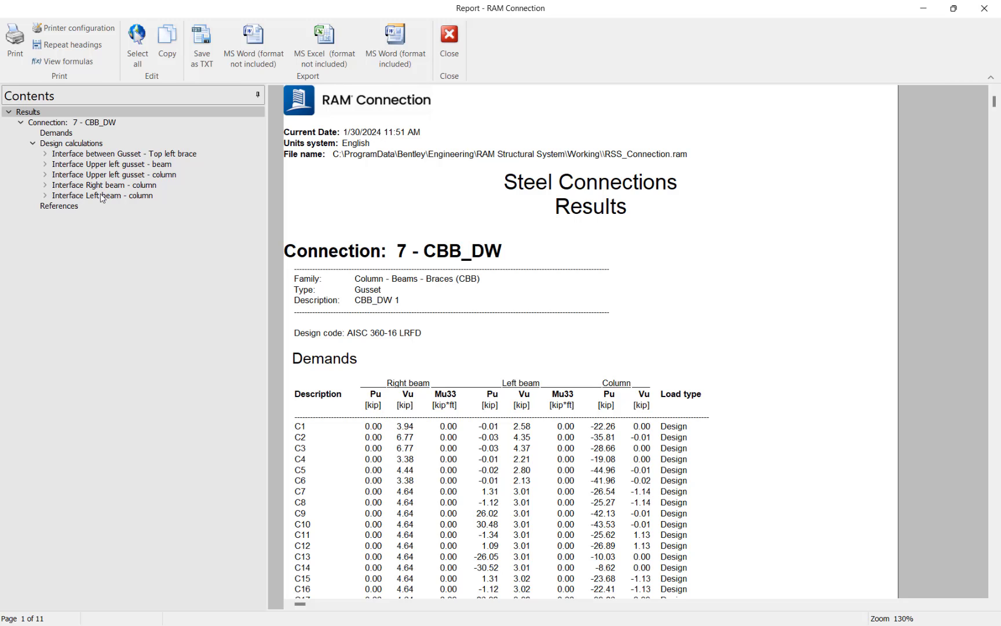
{"action": "left_click", "coordinate": [102, 156]}
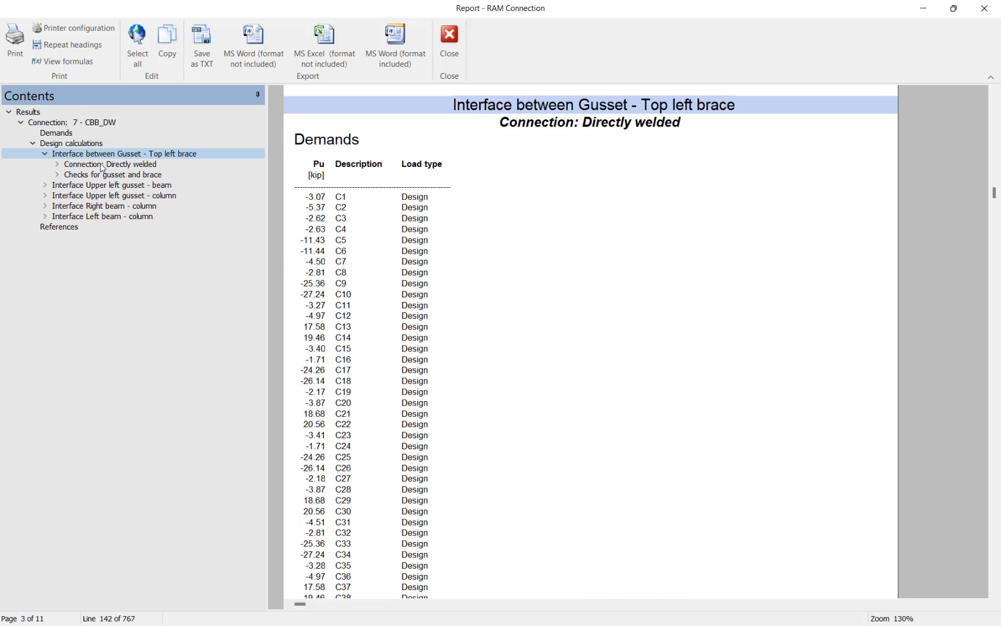
{"action": "left_click", "coordinate": [96, 185]}
{"action": "left_click", "coordinate": [89, 207]}
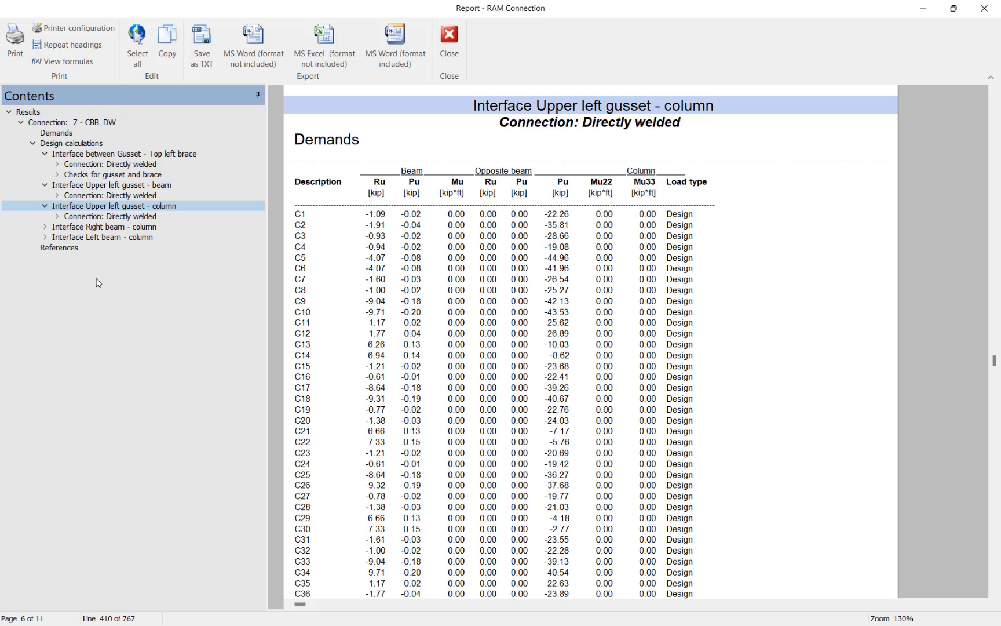
{"action": "double_click", "coordinate": [54, 123]}
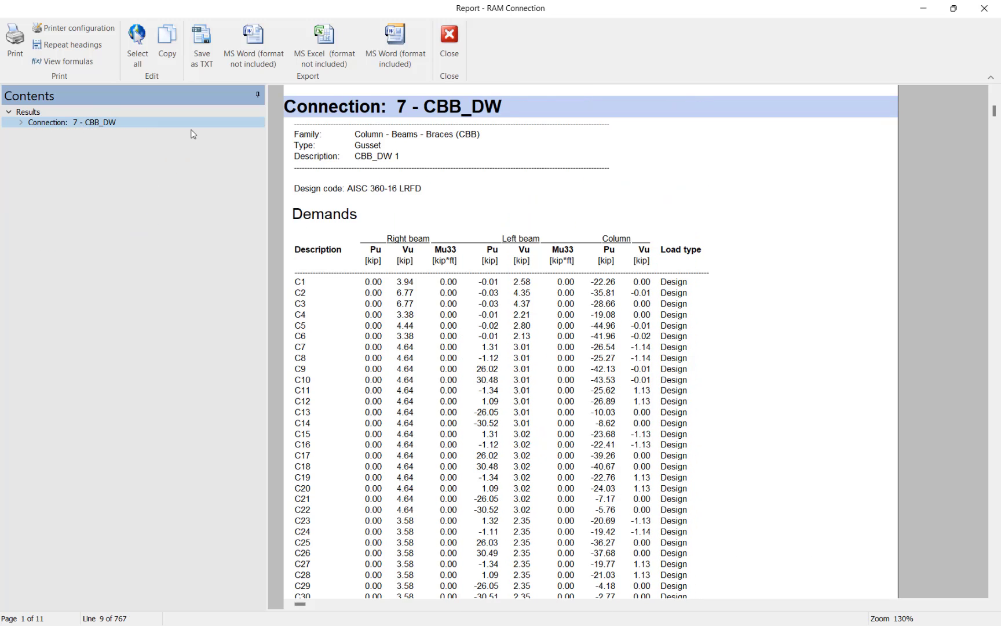
{"action": "scroll", "coordinate": [589, 194], "scroll_direction": "down", "scroll_amount": 3}
{"action": "scroll", "coordinate": [589, 198], "scroll_direction": "down", "scroll_amount": 20}
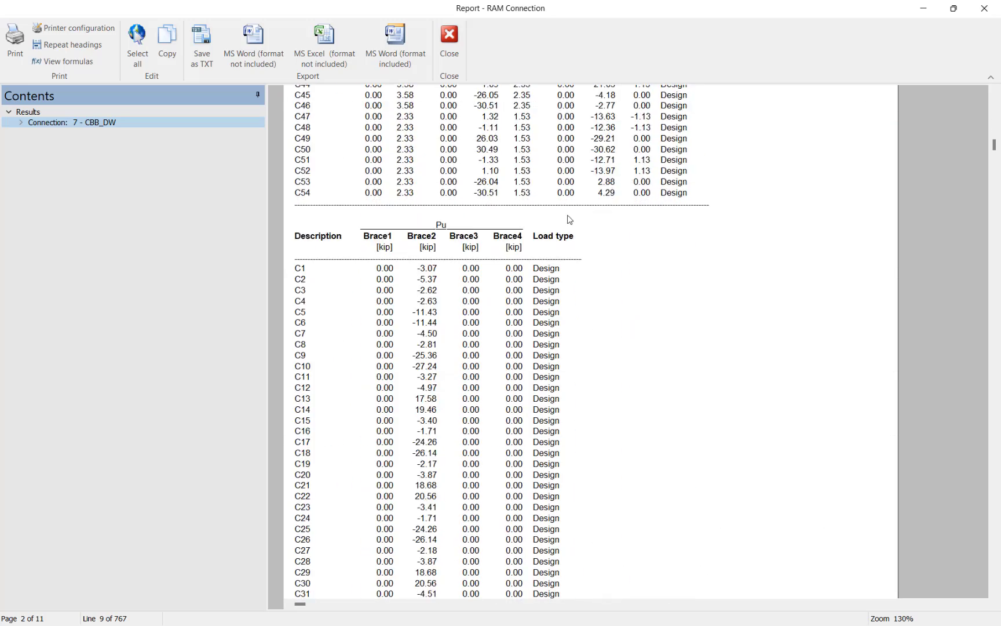
{"action": "scroll", "coordinate": [558, 226], "scroll_direction": "down", "scroll_amount": 20}
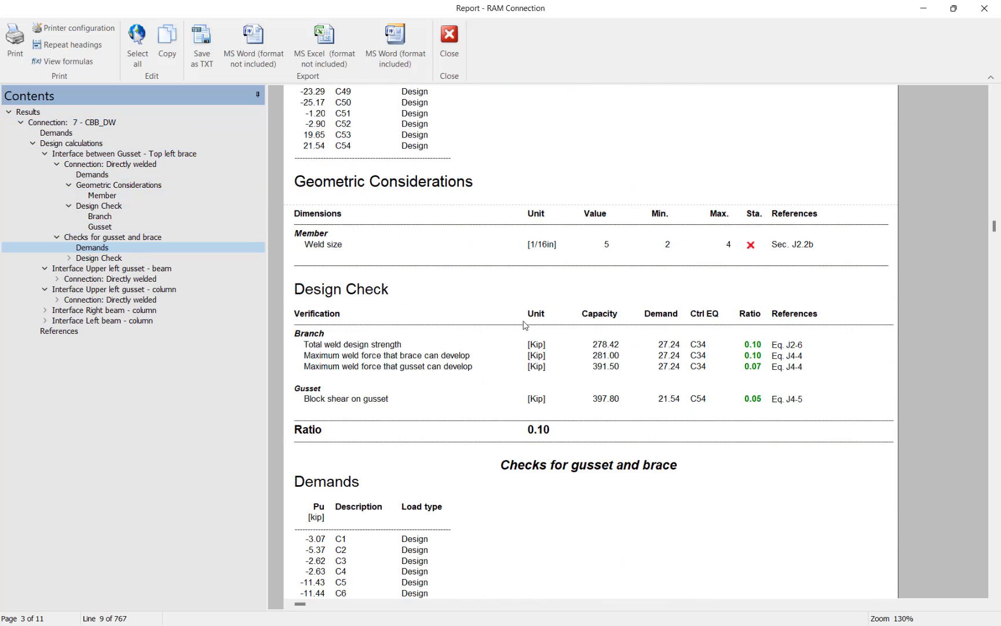
{"action": "left_click", "coordinate": [307, 248]}
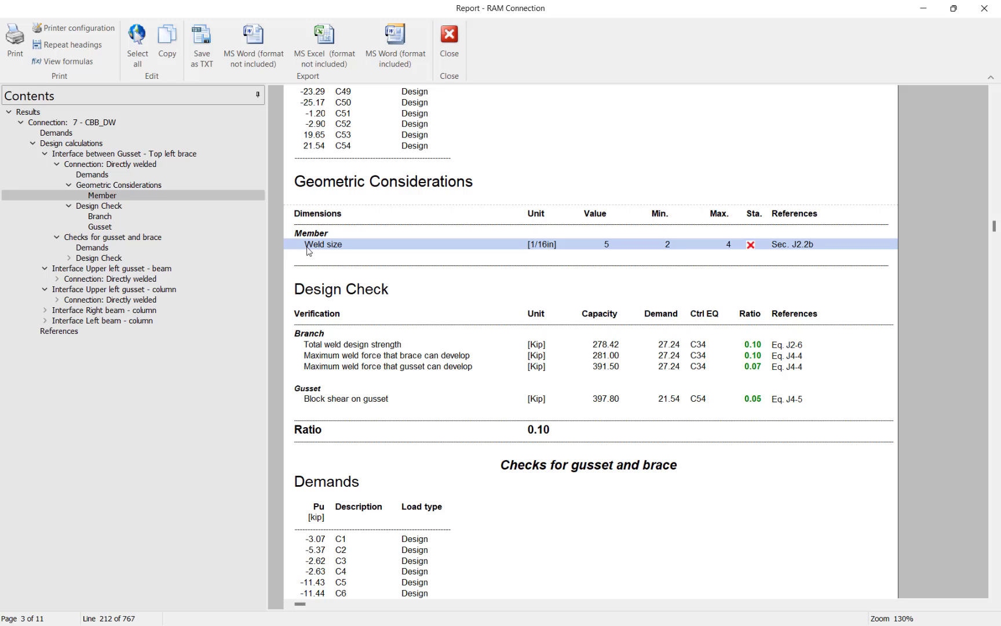
- Review the remaining gusset, beam and column interface checks through to the global critical strength ratio, and close the report
{"action": "scroll", "coordinate": [509, 346], "scroll_direction": "down", "scroll_amount": 3}
{"action": "scroll", "coordinate": [511, 342], "scroll_direction": "down", "scroll_amount": 12}
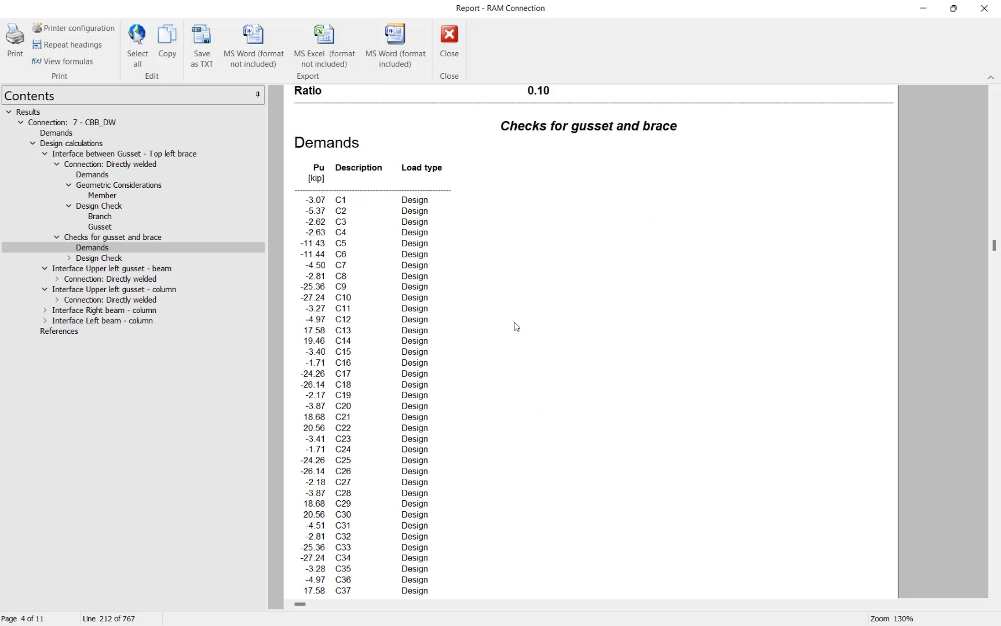
{"action": "scroll", "coordinate": [505, 311], "scroll_direction": "down", "scroll_amount": 15}
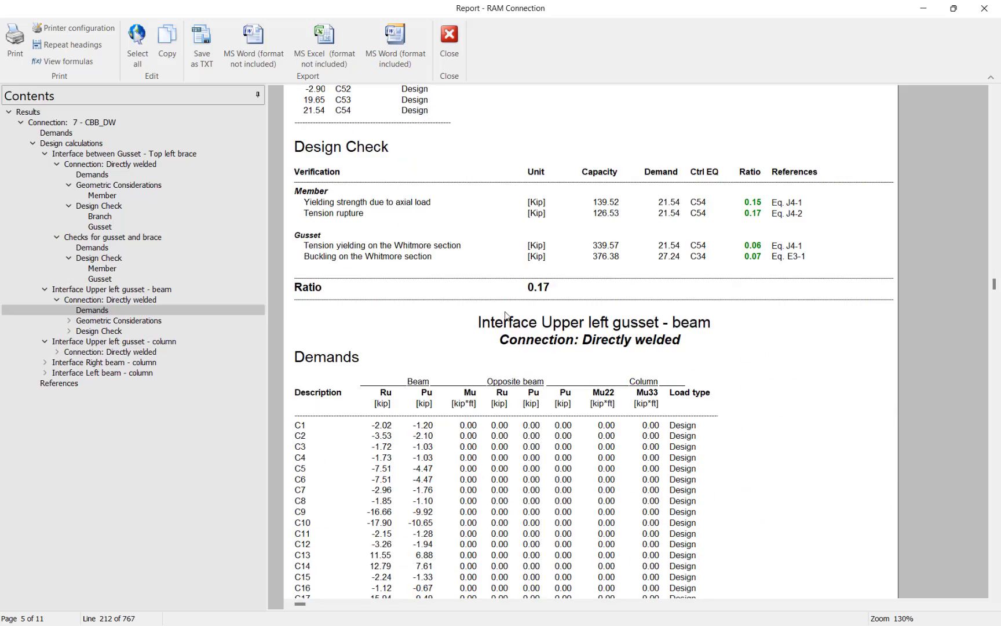
{"action": "scroll", "coordinate": [493, 324], "scroll_direction": "down", "scroll_amount": 15}
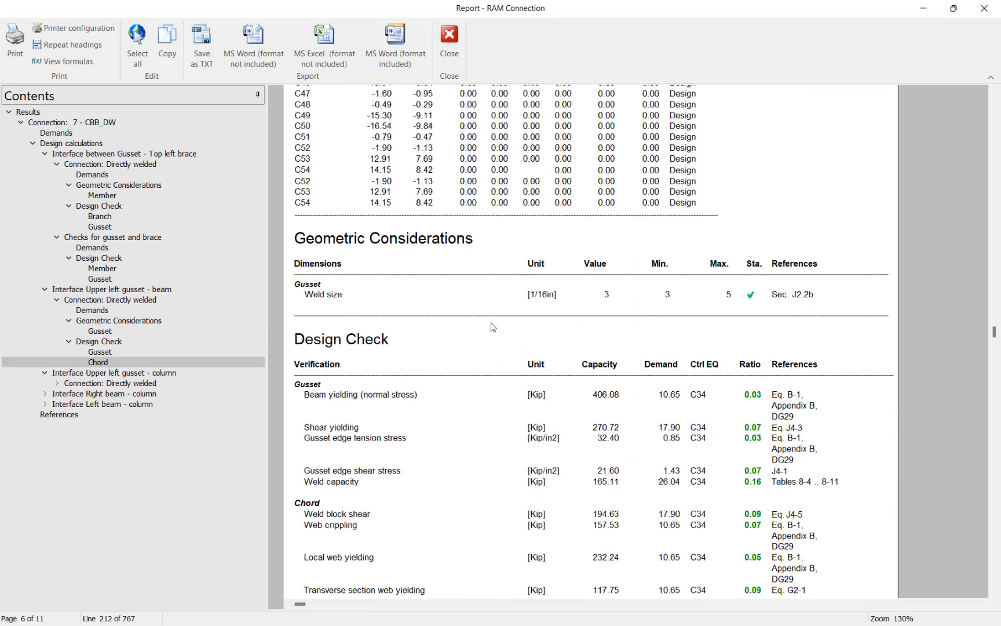
{"action": "scroll", "coordinate": [466, 322], "scroll_direction": "down", "scroll_amount": 20}
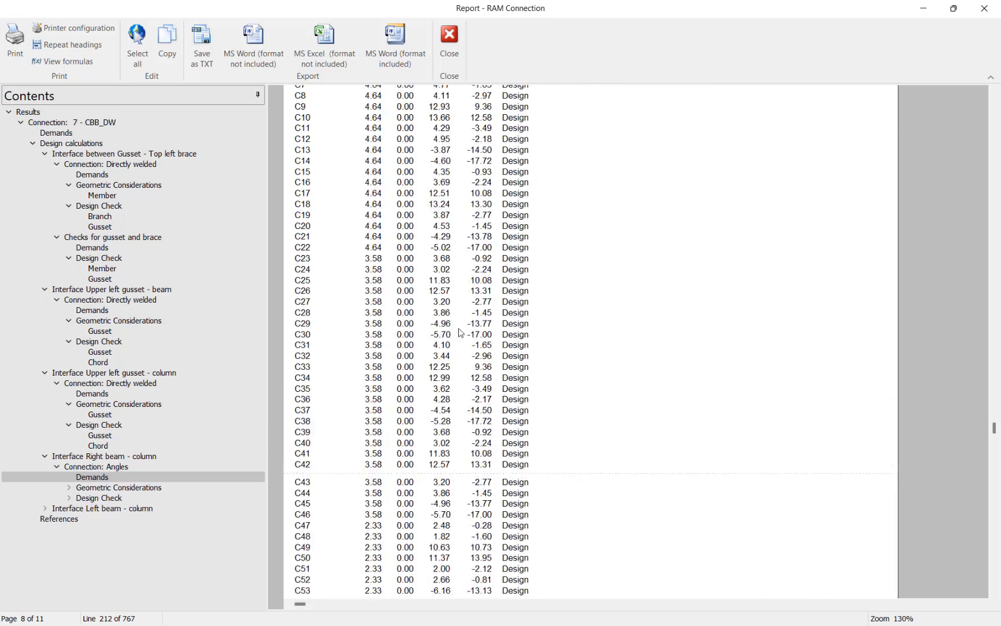
{"action": "scroll", "coordinate": [462, 341], "scroll_direction": "down", "scroll_amount": 5}
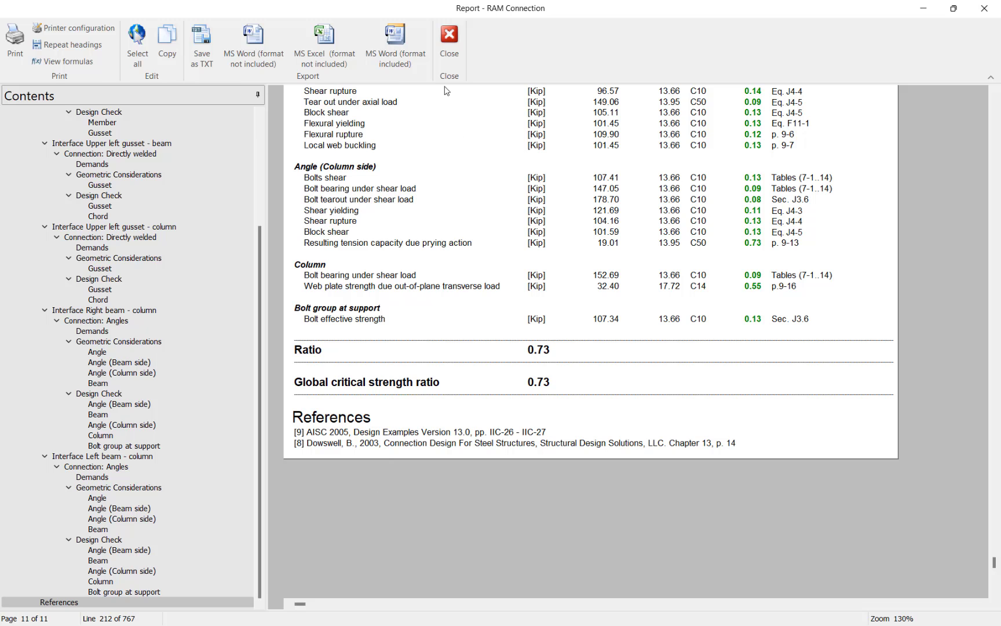
{"action": "left_click", "coordinate": [445, 49]}
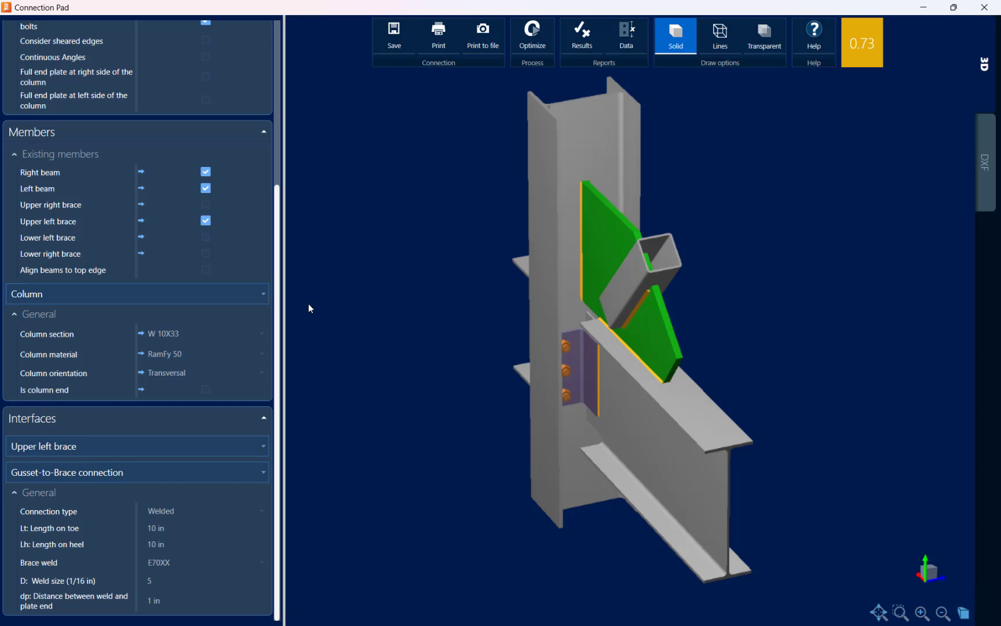
- Set the gusset-to-brace weld size D to 4 sixteenths of an inch
{"action": "left_click", "coordinate": [179, 580]}
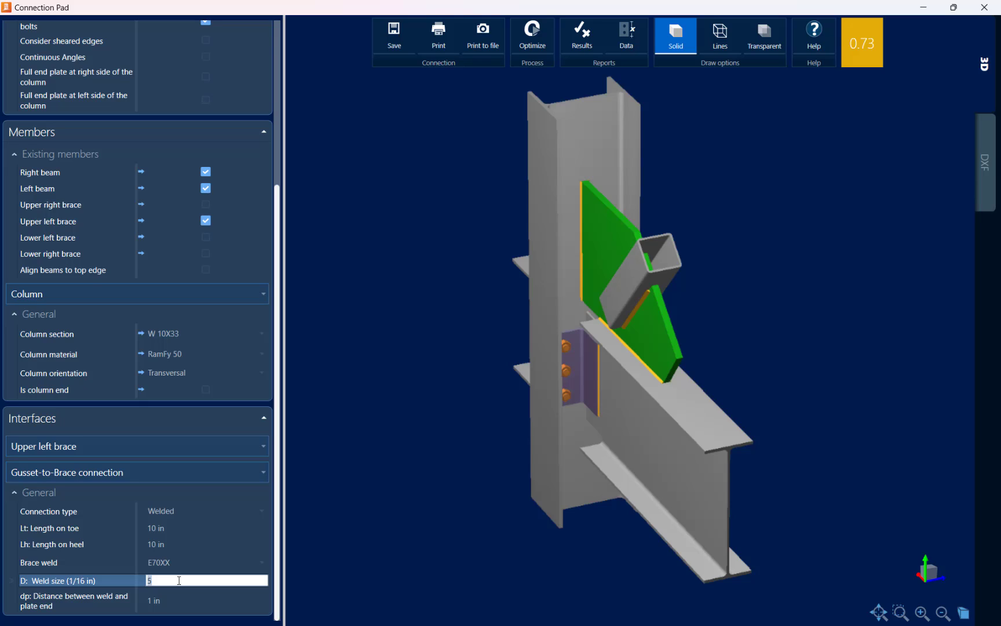
{"action": "type", "text": "4"}
{"action": "key", "text": "Tab"}
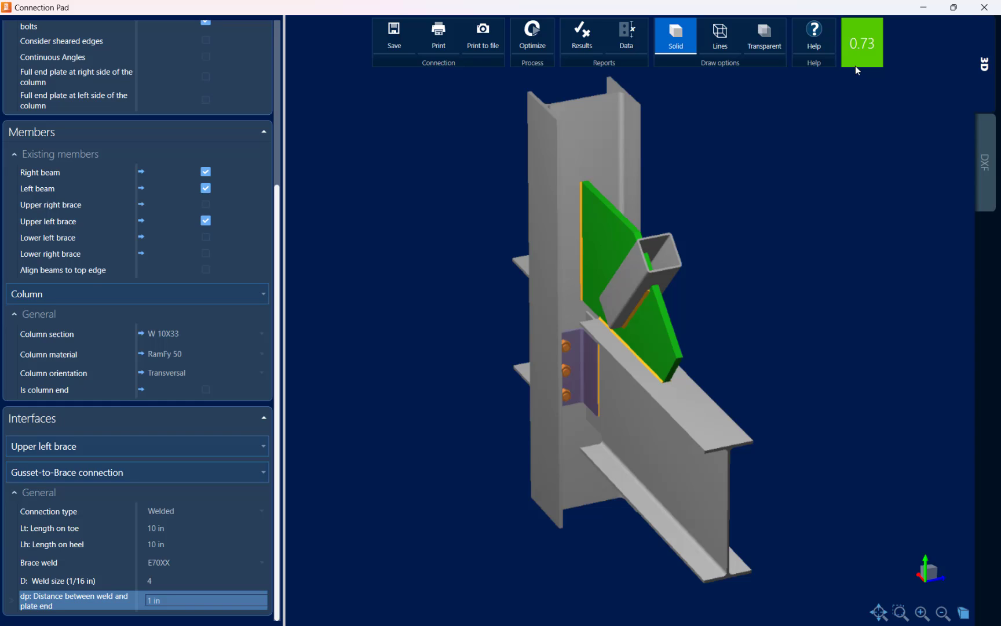
- Display the connection's DXF detail drawing and close the connection editor
{"action": "left_click", "coordinate": [985, 161]}
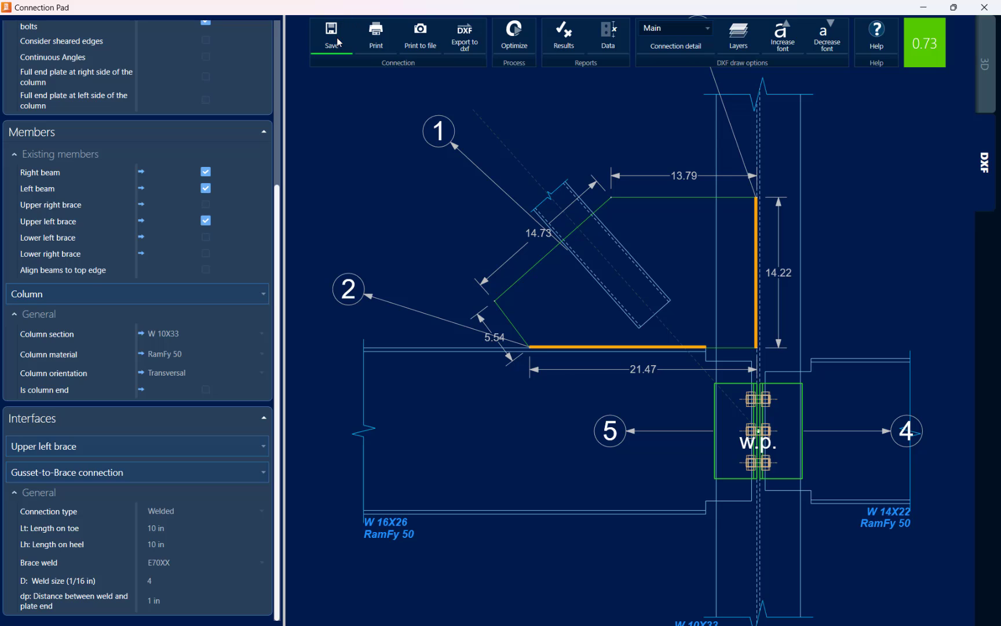
{"action": "left_click", "coordinate": [984, 7]}
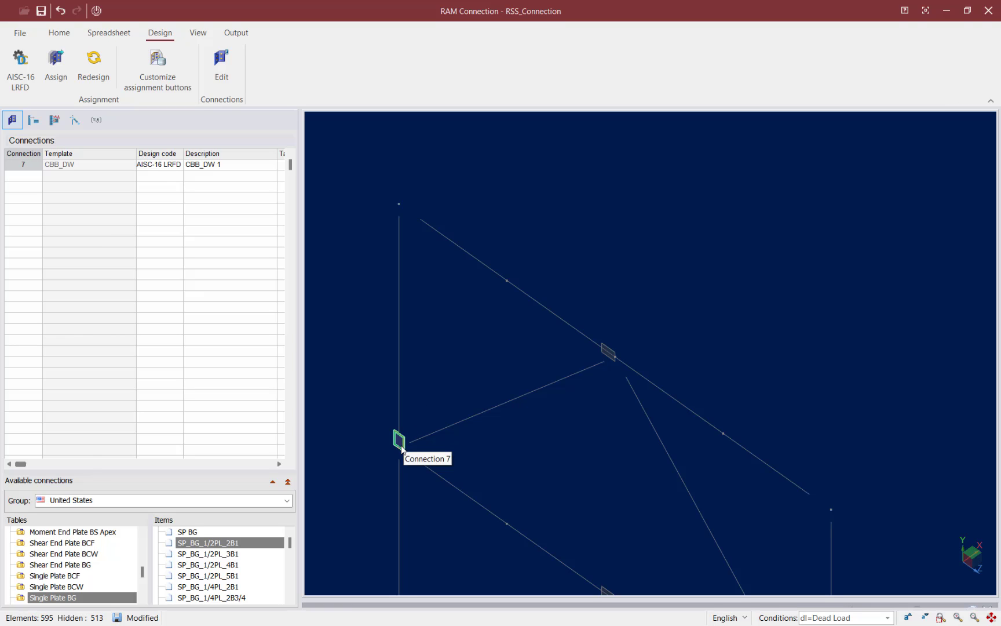
- Open the selected beam-column-brace gusset connection (Connection 7) for editing, inspect its 3D model from an angle, and close it
{"action": "left_click", "coordinate": [221, 62]}
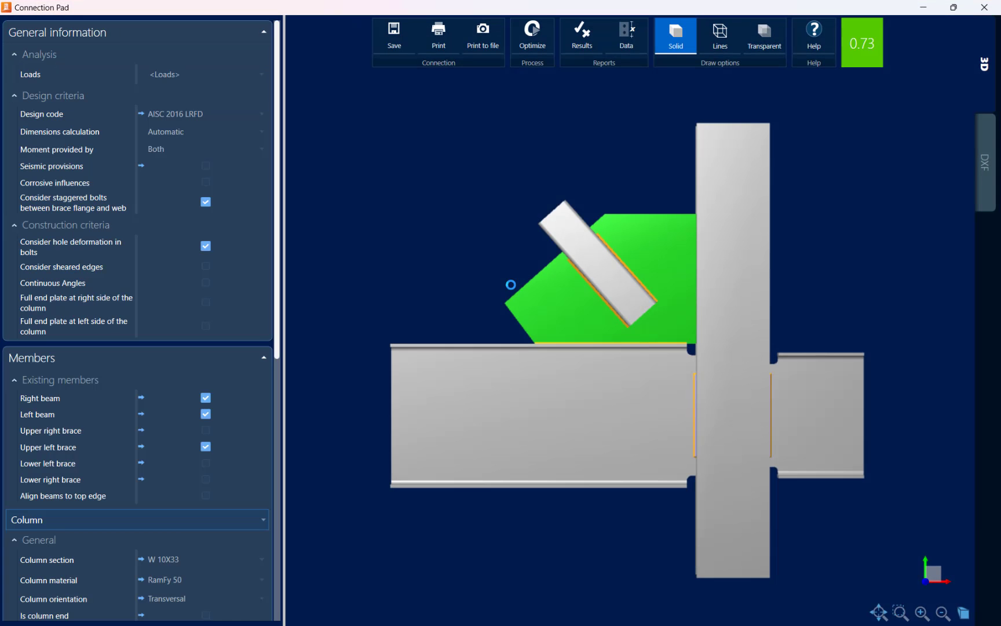
{"action": "left_click_drag", "start_coordinate": [650, 342], "coordinate": [673, 357]}
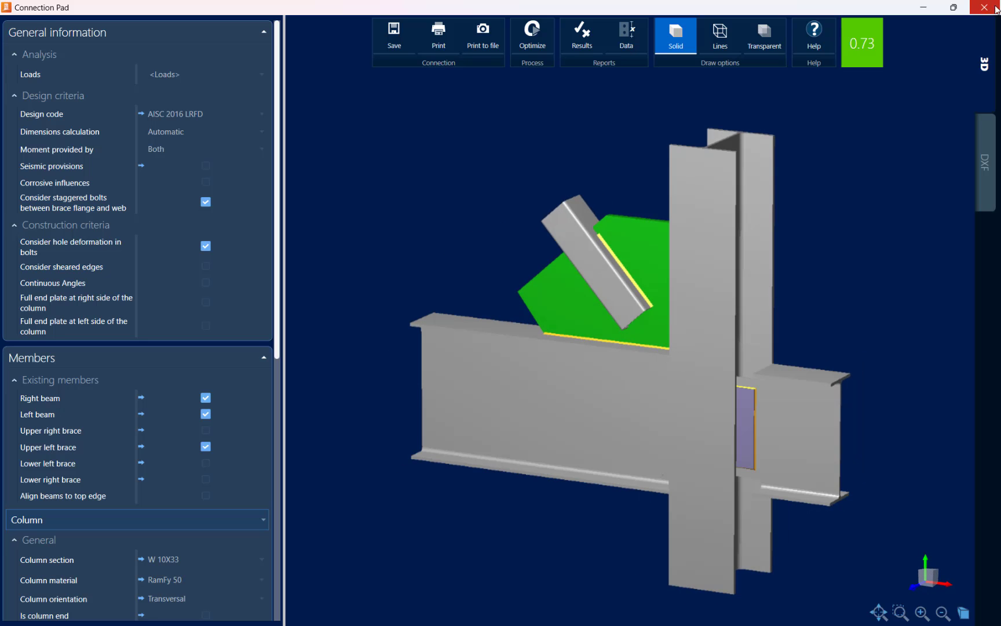
{"action": "left_click", "coordinate": [979, 9]}
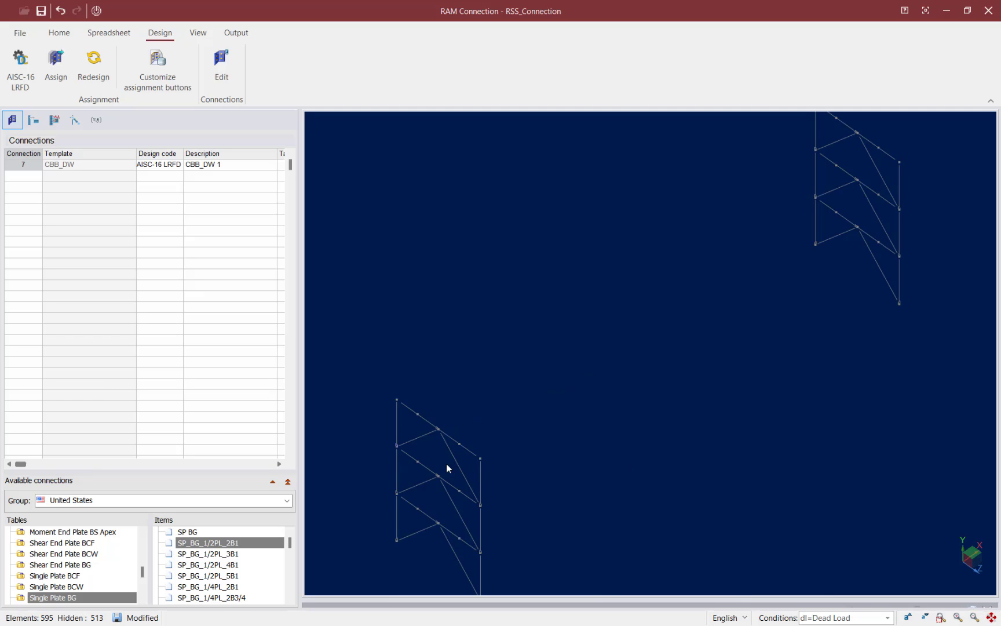
- Open the chevron brace gusset connection at the top beam's midspan, examine its bolted gusset in 3D, and close it
{"action": "scroll", "coordinate": [447, 464], "scroll_direction": "up", "scroll_amount": 6}
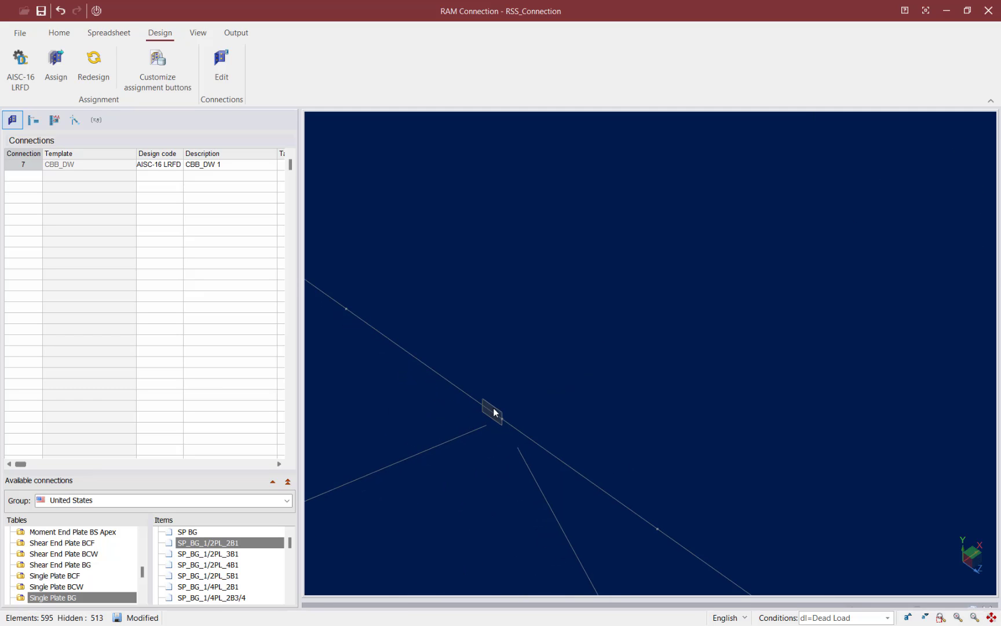
{"action": "left_click", "coordinate": [493, 409]}
{"action": "left_click", "coordinate": [231, 81]}
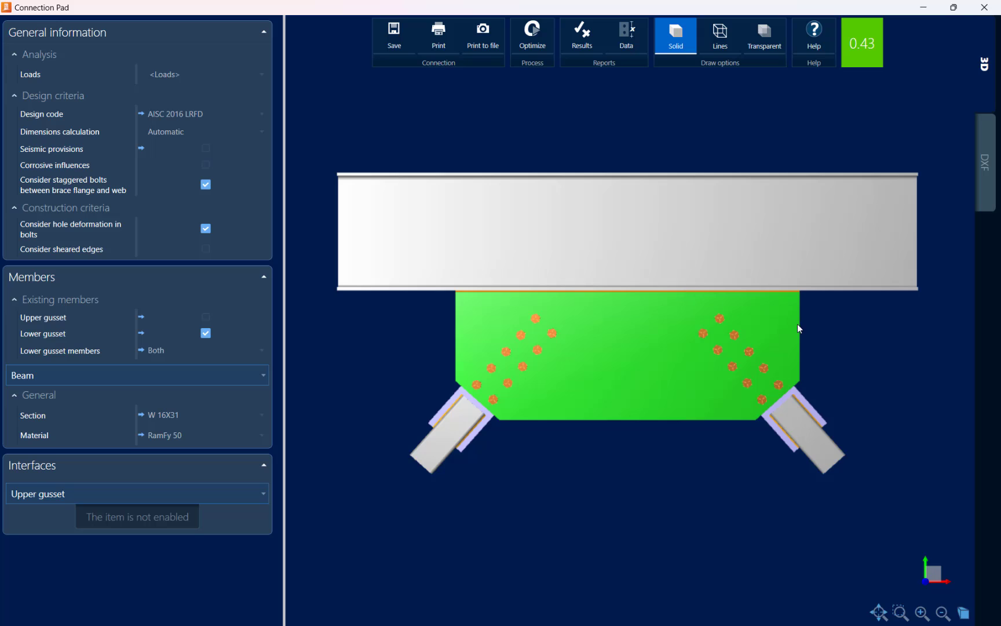
{"action": "left_click_drag", "start_coordinate": [798, 324], "coordinate": [736, 366]}
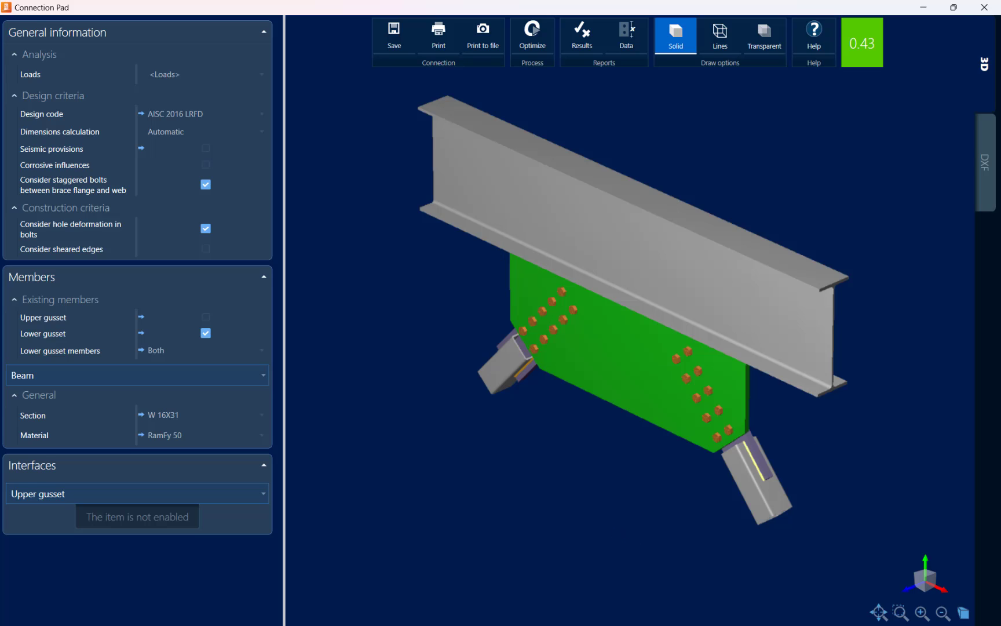
{"action": "left_click", "coordinate": [984, 7]}
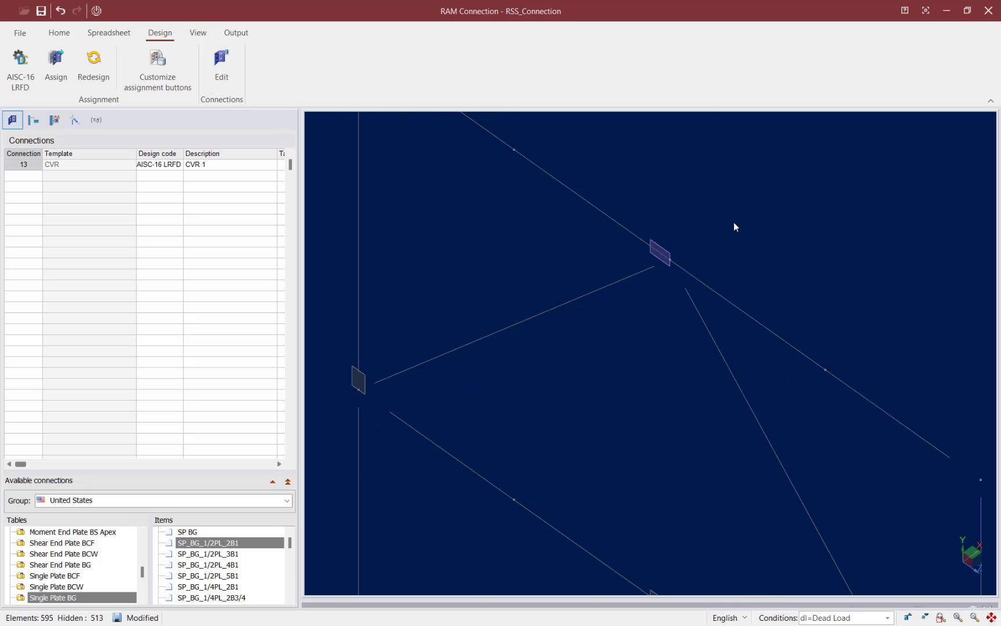
- Open the gusset base plate connection at the frame's lower left column, examine its 3D model and its anchor and interface parameters, and close it
{"action": "scroll", "coordinate": [500, 425], "scroll_direction": "down", "scroll_amount": 5}
{"action": "middle_click_drag", "start_coordinate": [505, 431], "coordinate": [496, 263]}
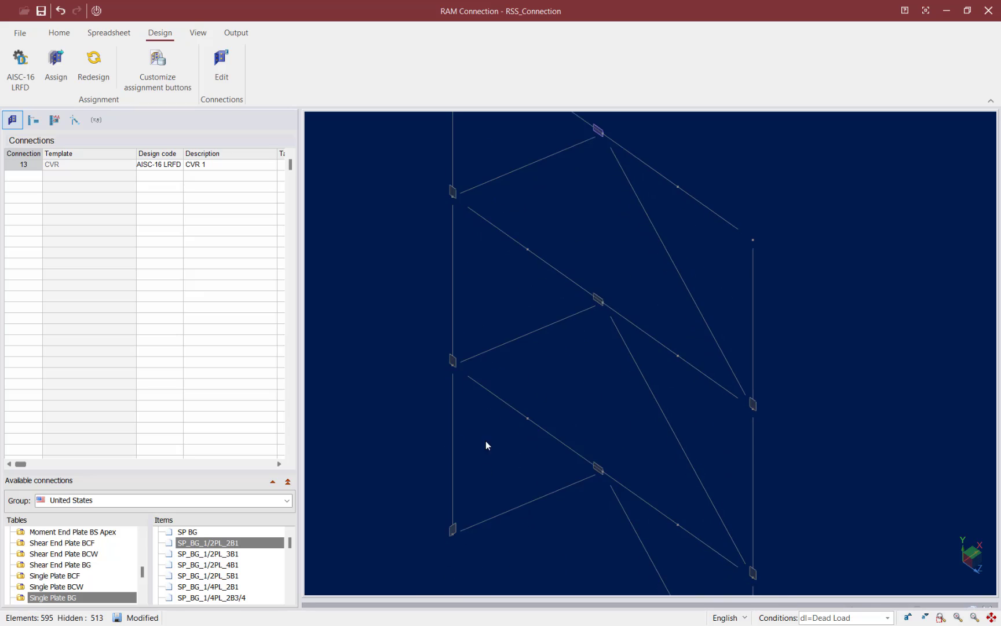
{"action": "scroll", "coordinate": [451, 501], "scroll_direction": "up", "scroll_amount": 4}
{"action": "left_click", "coordinate": [456, 480]}
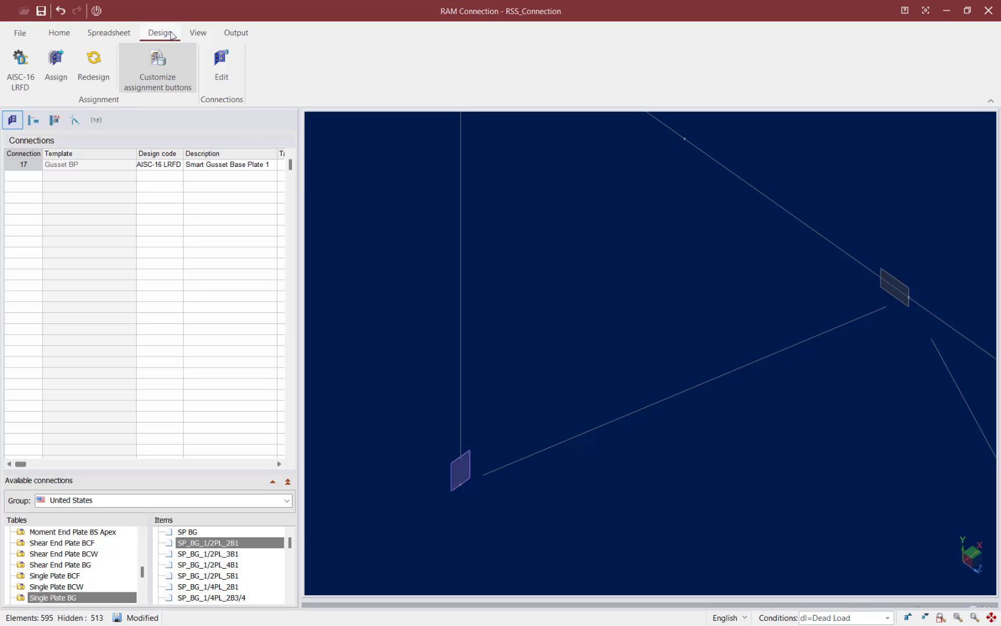
{"action": "left_click", "coordinate": [220, 66]}
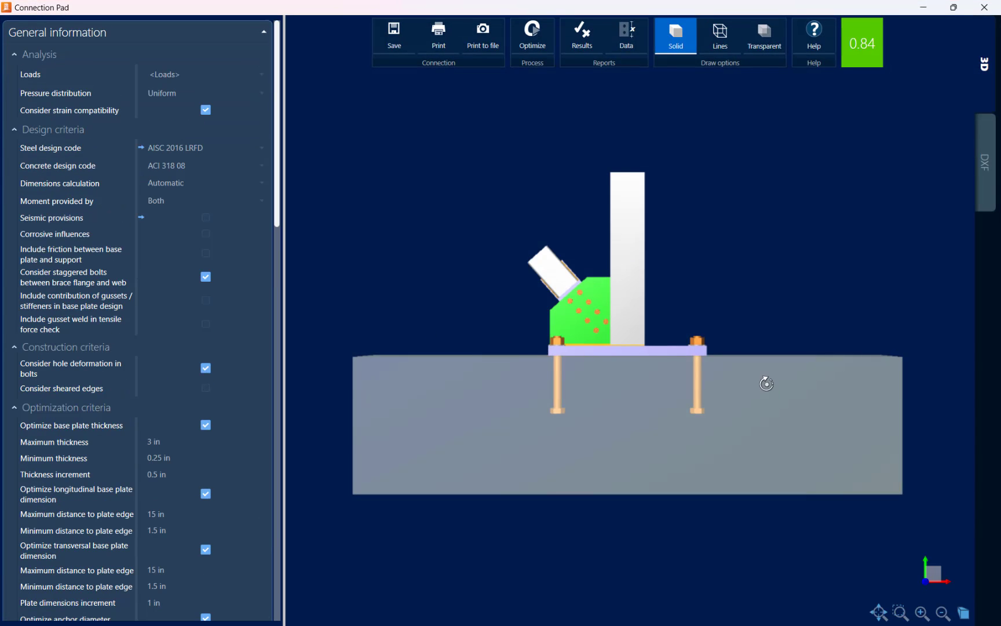
{"action": "left_click_drag", "start_coordinate": [762, 382], "coordinate": [488, 405]}
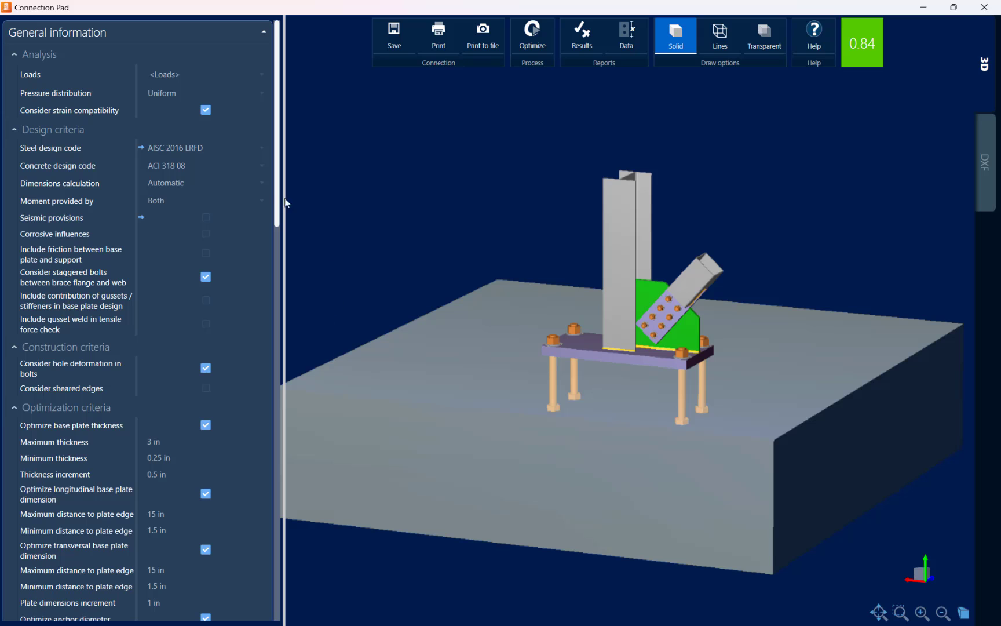
{"action": "left_click_drag", "start_coordinate": [277, 185], "coordinate": [296, 589]}
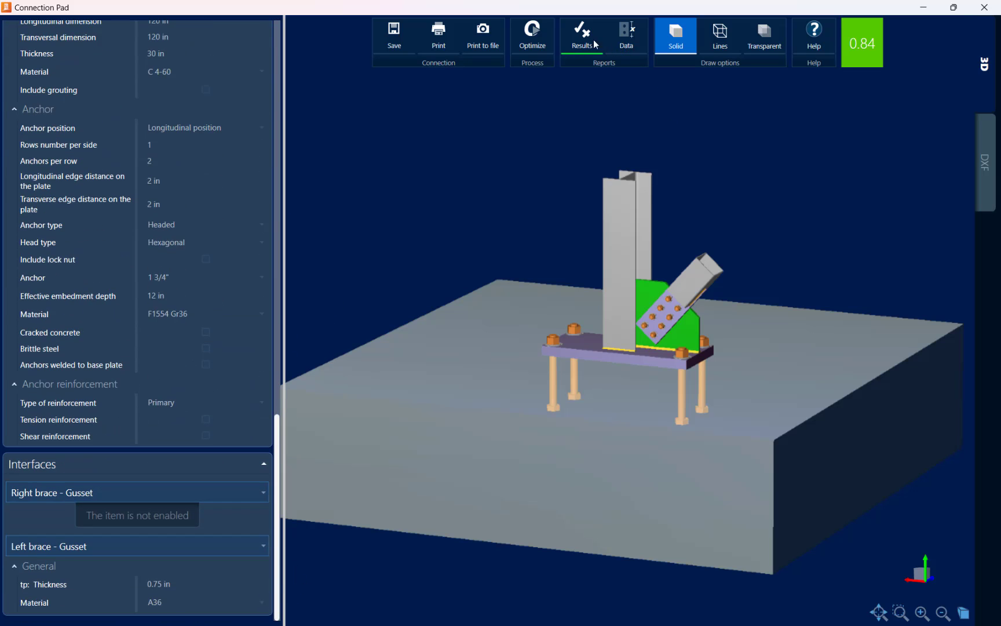
{"action": "left_click", "coordinate": [984, 7]}
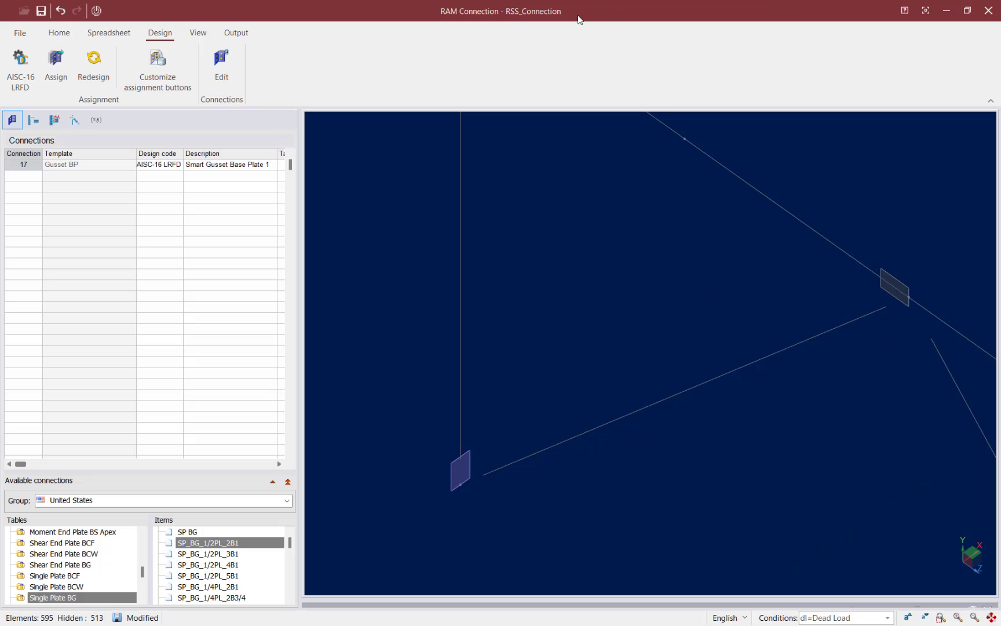